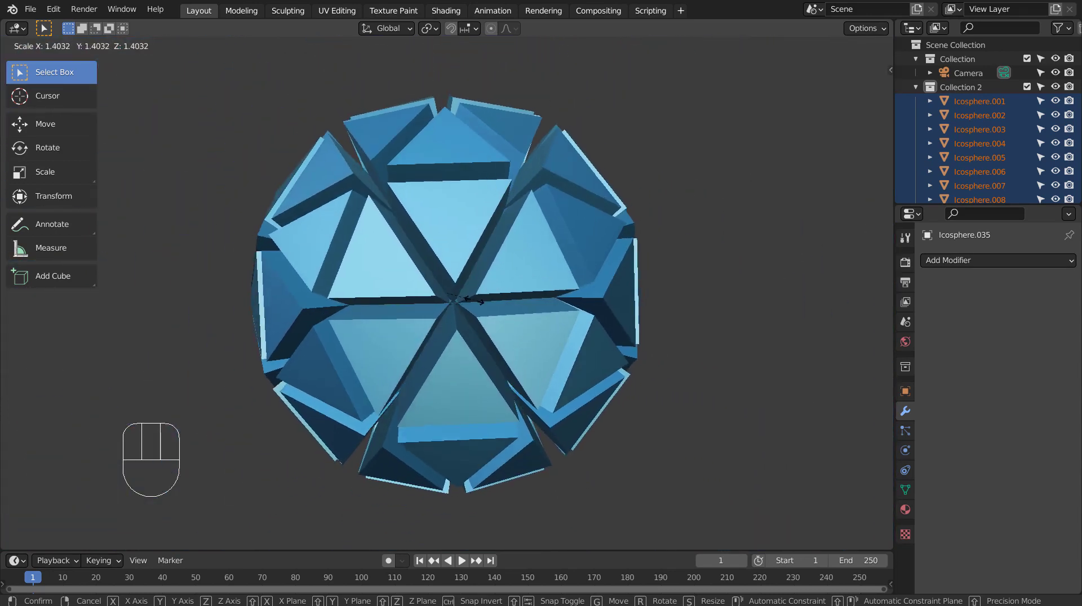
Undo the last scale on the blue pieces, then collapse and hide Collection 2
click(471, 307)
key(ctrl+z)
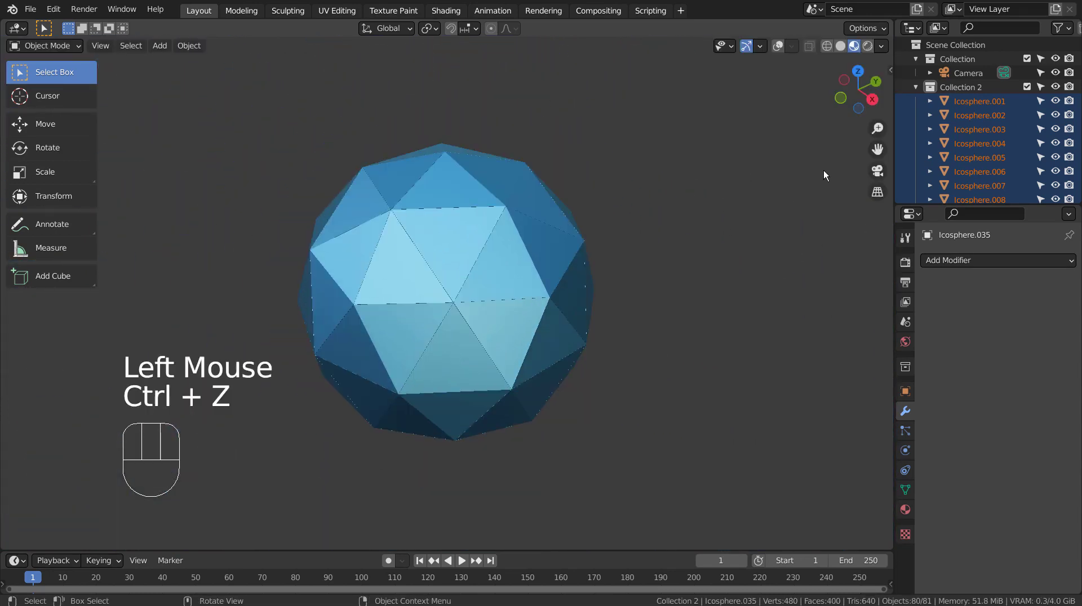
click(922, 86)
click(922, 86)
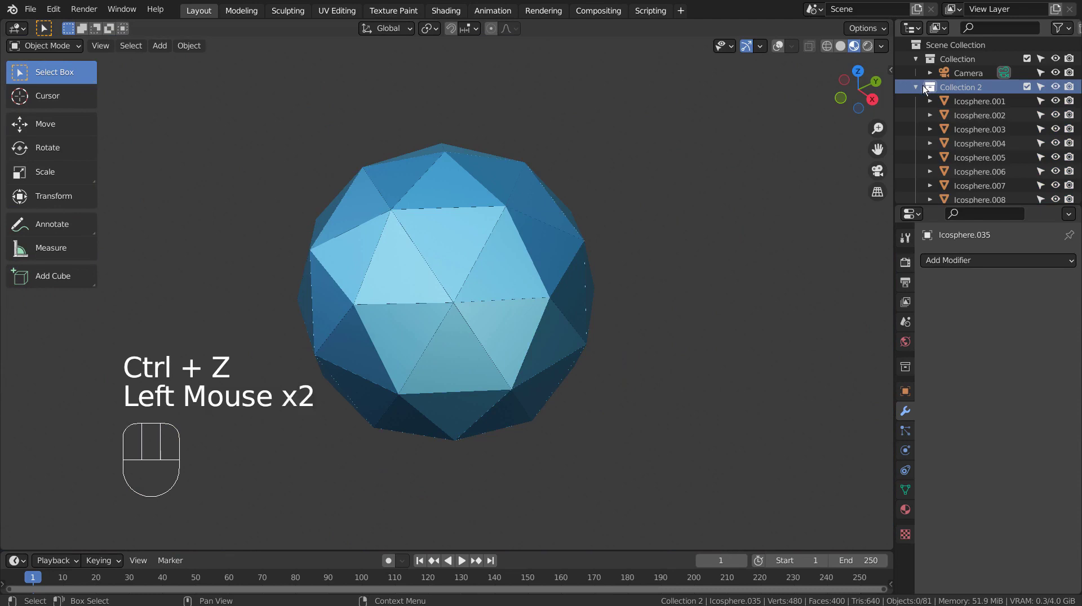
click(921, 87)
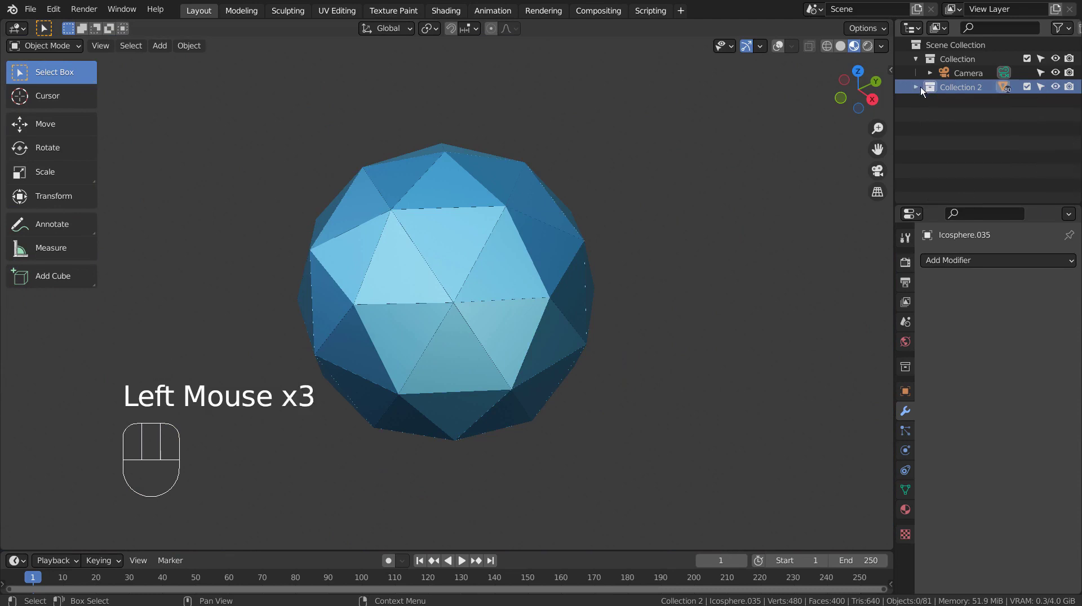
click(1053, 87)
Add an Ico Sphere to the main Collection, with overlays on in Solid shading
click(958, 63)
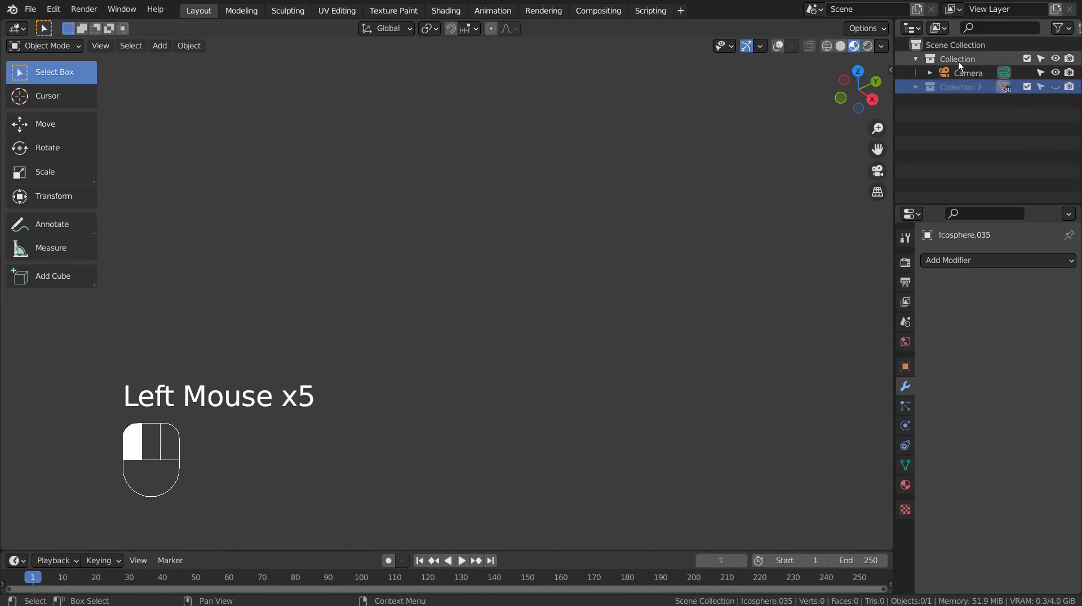
click(421, 305)
key(shift+a)
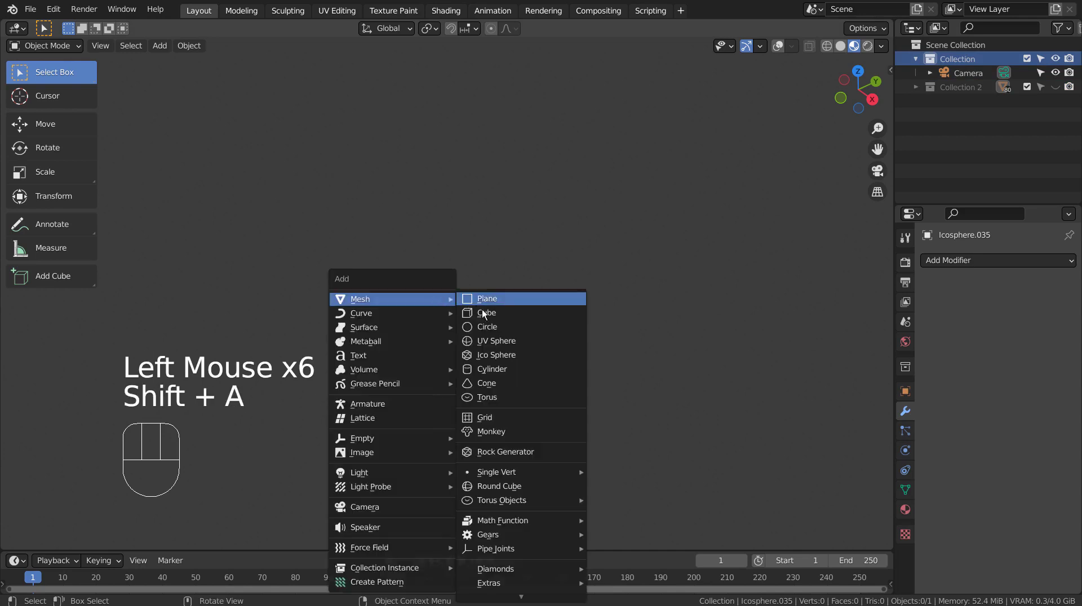
click(497, 355)
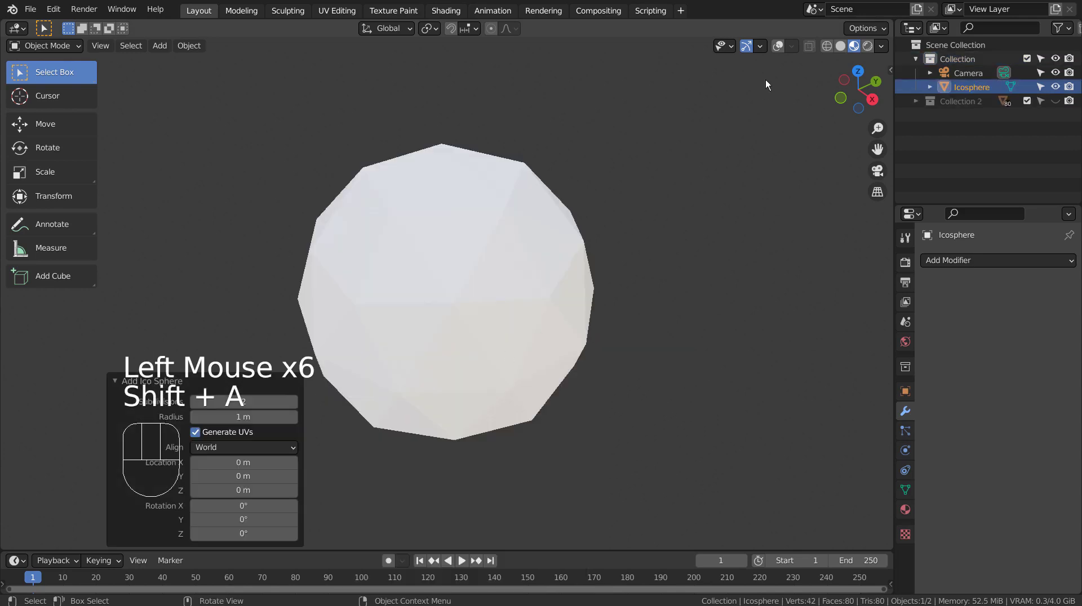
click(779, 45)
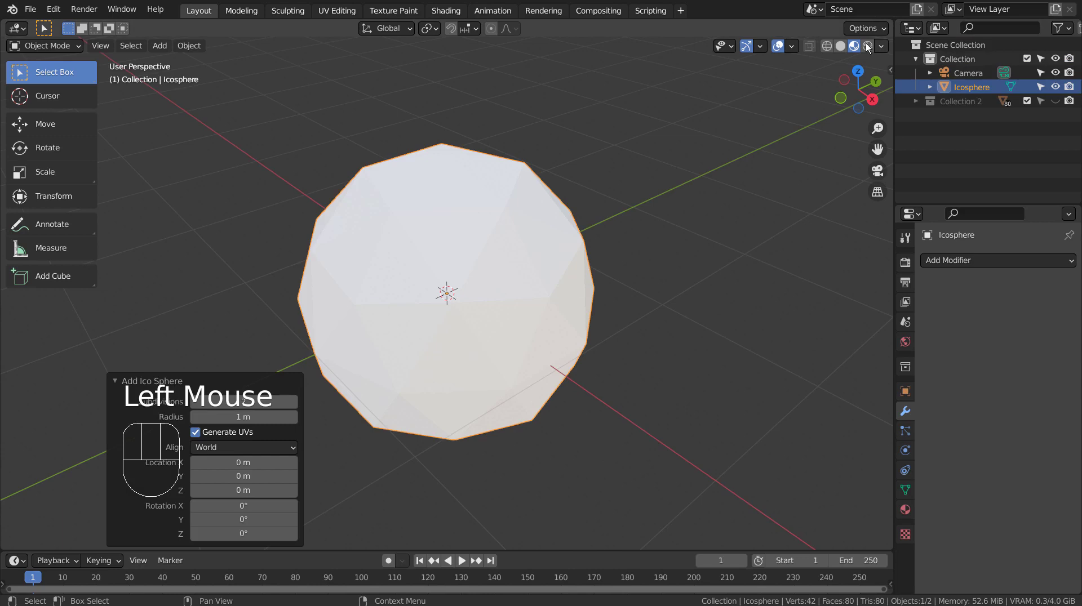
click(840, 46)
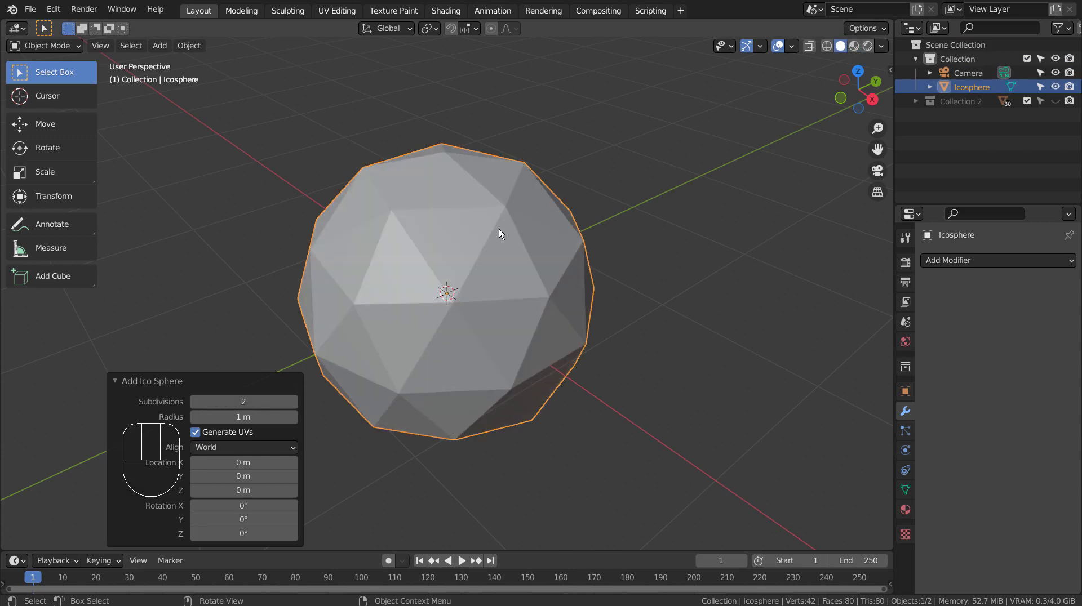
Extrude each icosphere face individually at a near-zero offset, then again to about 0.0152 m thick
key(Tab)
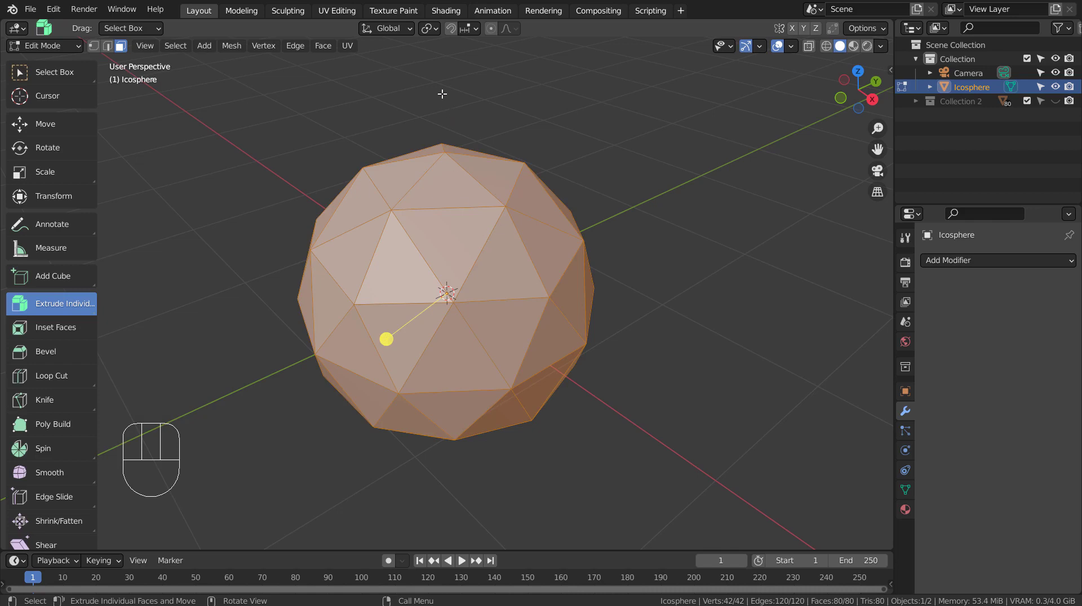
drag(386, 338, 383, 342)
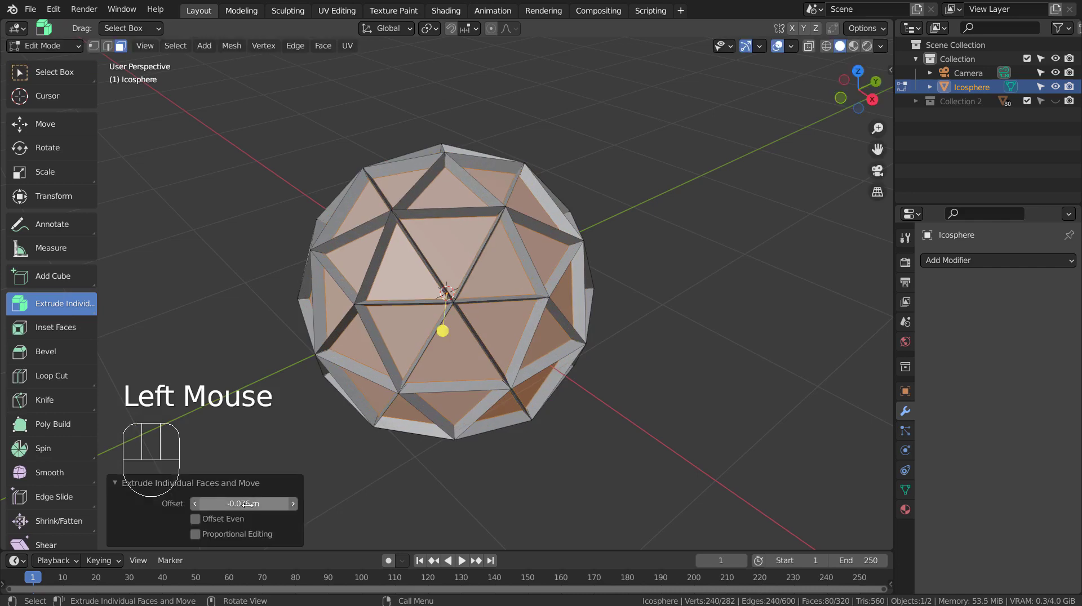
double_click(242, 504)
text(0)
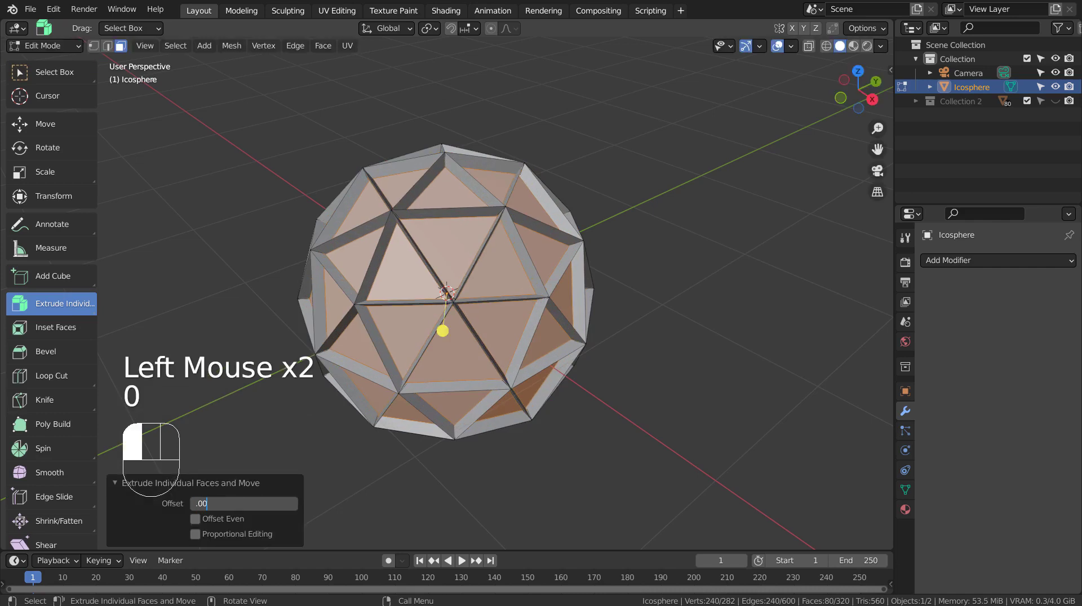
text(001)
key(Return)
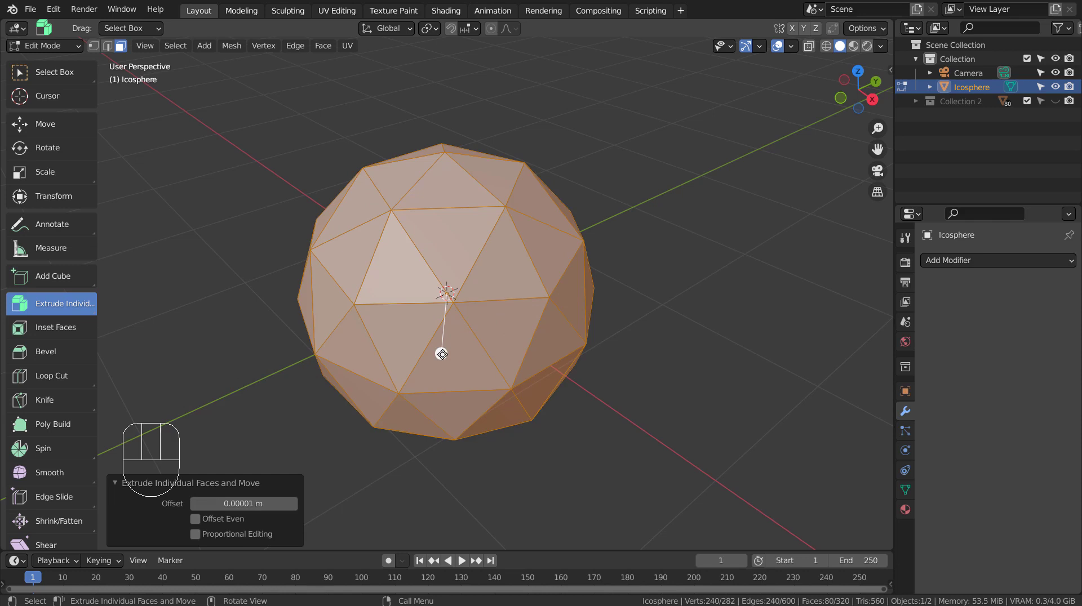
drag(441, 354, 456, 352)
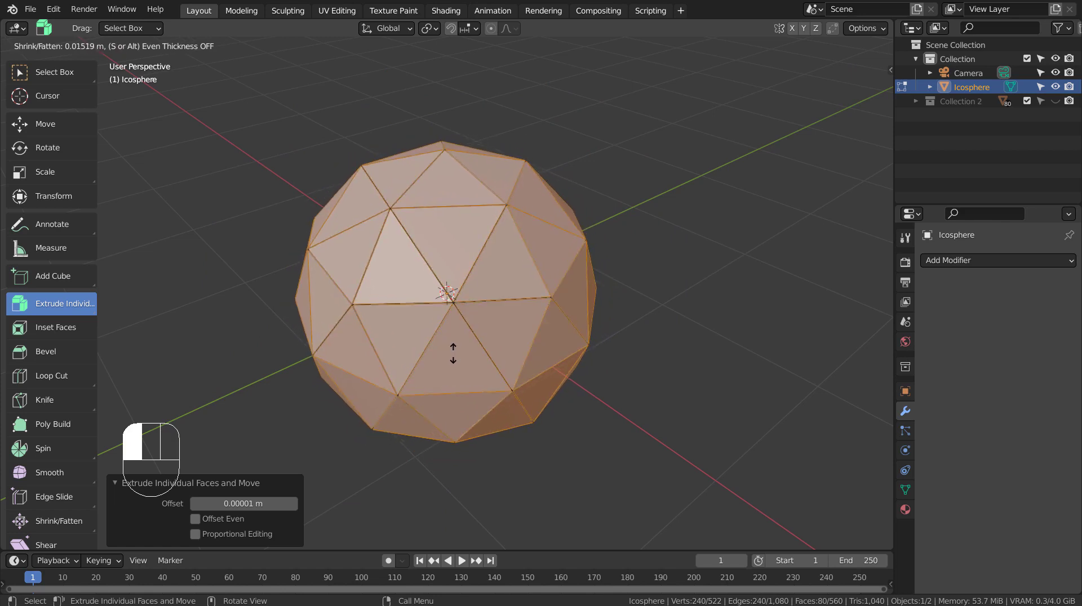
drag(454, 352, 451, 346)
Separate the extruded faces into a new object and delete the original Icosphere
key(p)
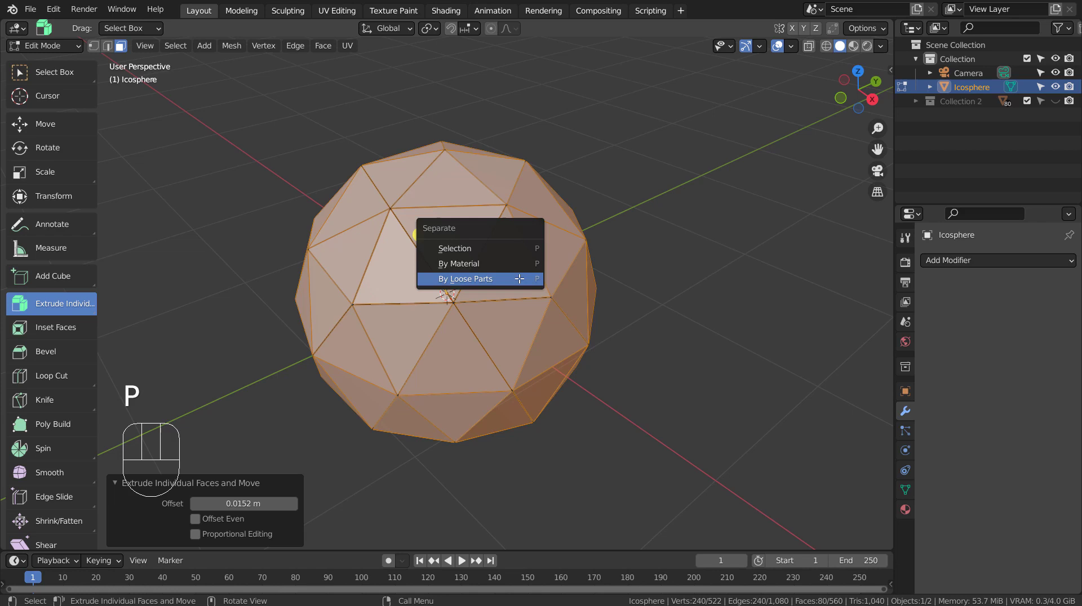
click(513, 249)
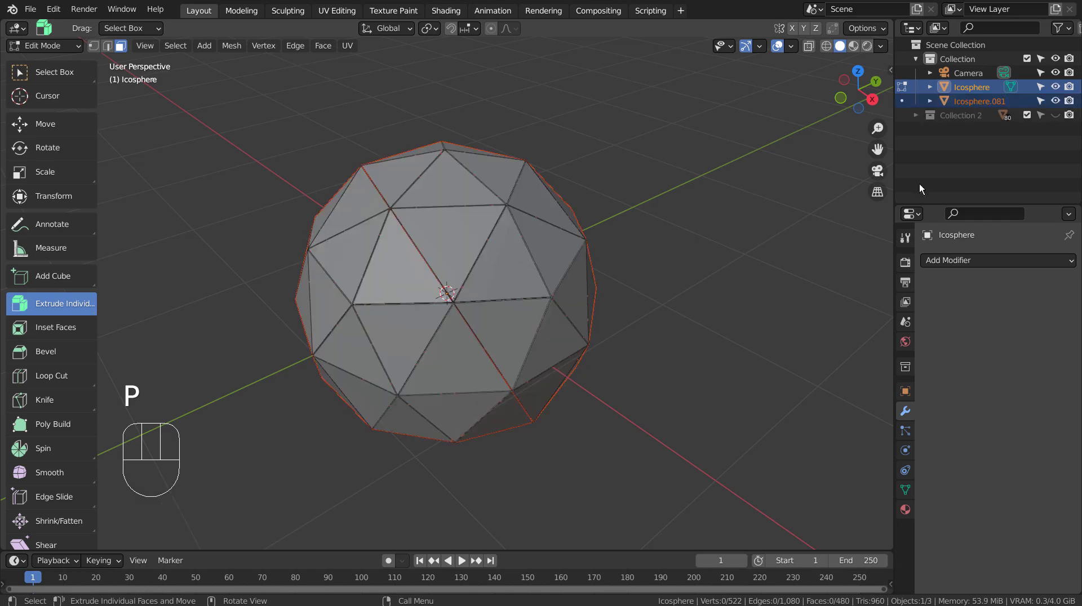
click(973, 88)
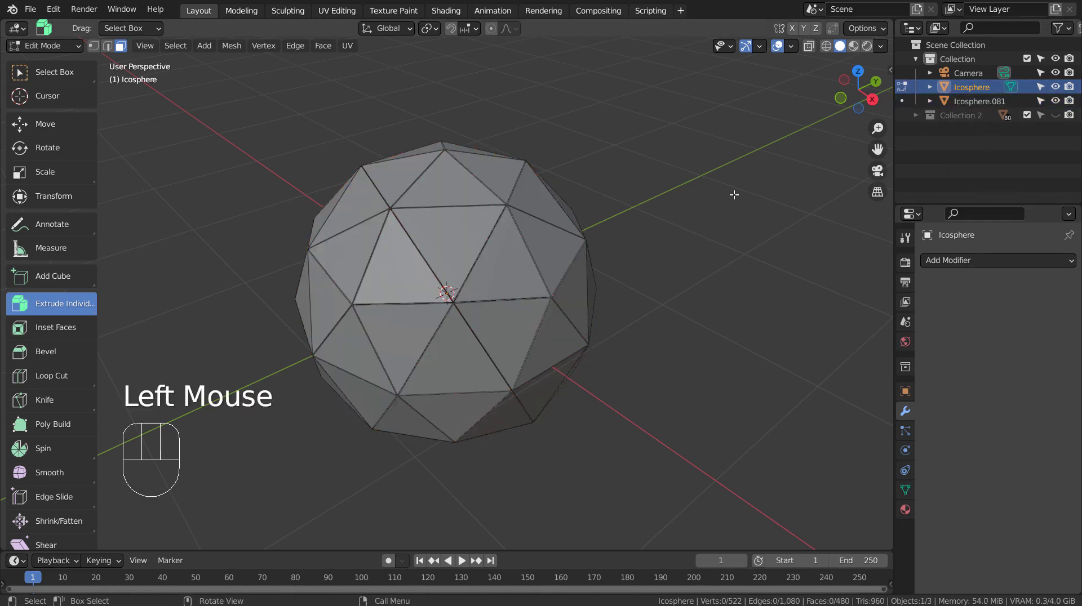
key(x)
key(x)
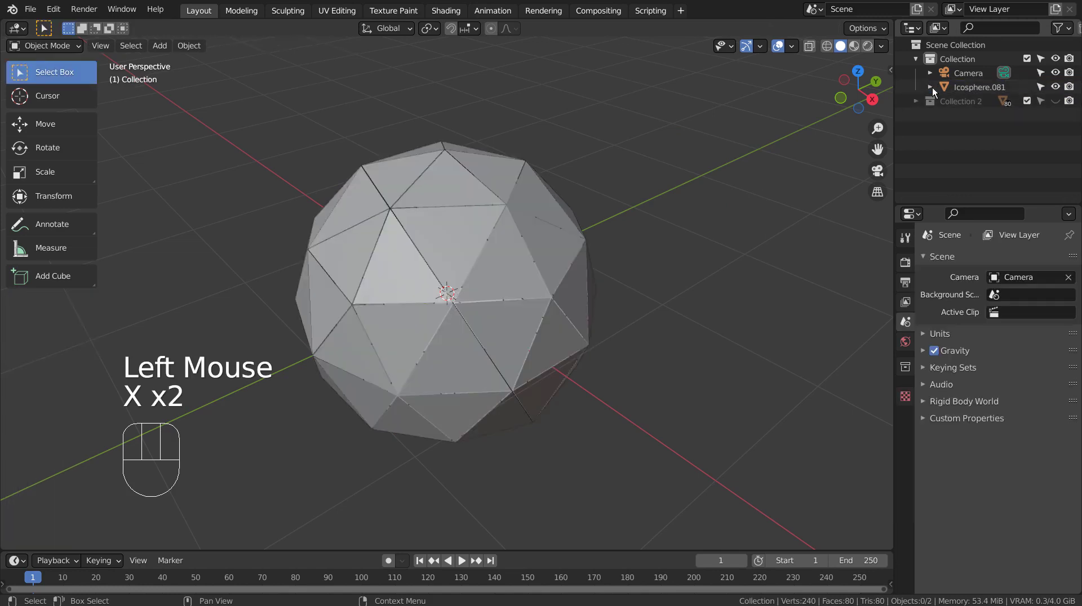
Separate all of Icosphere.081's mesh by loose parts into individual piece objects
click(950, 87)
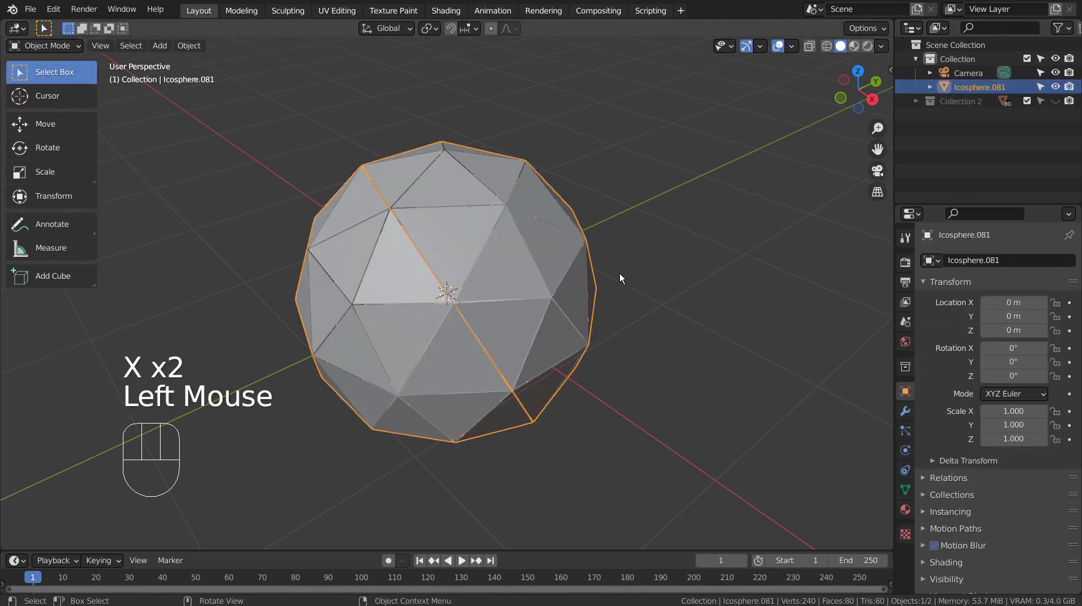
key(Tab)
key(a)
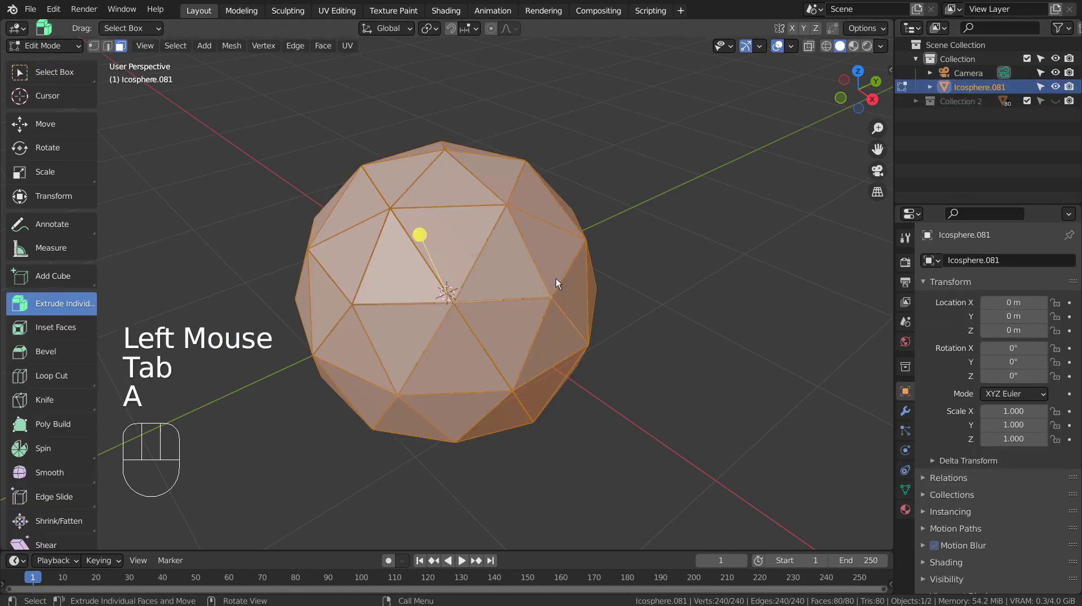
key(p)
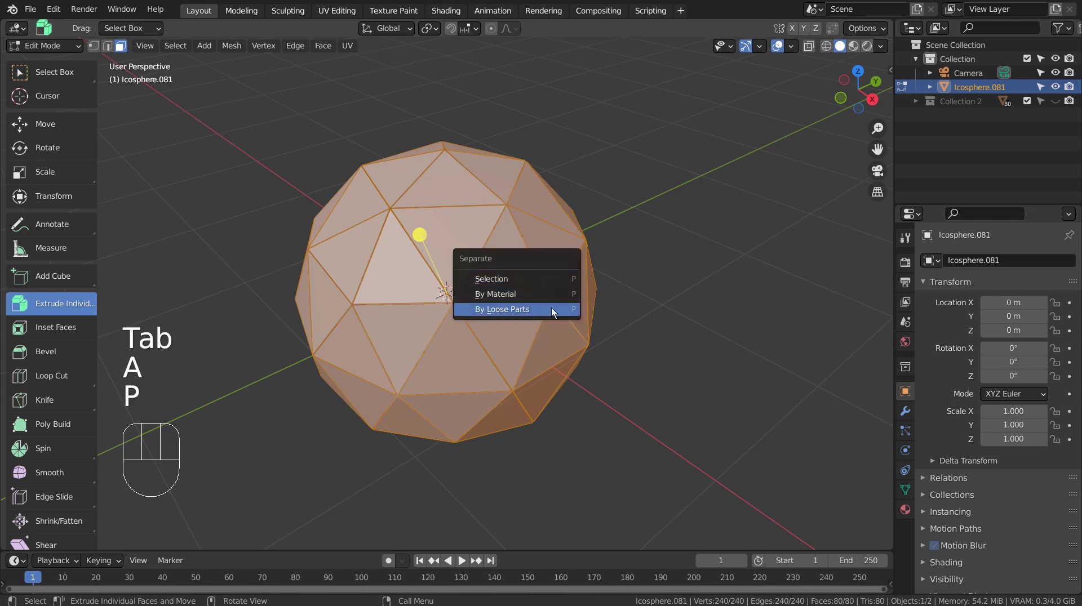
click(551, 308)
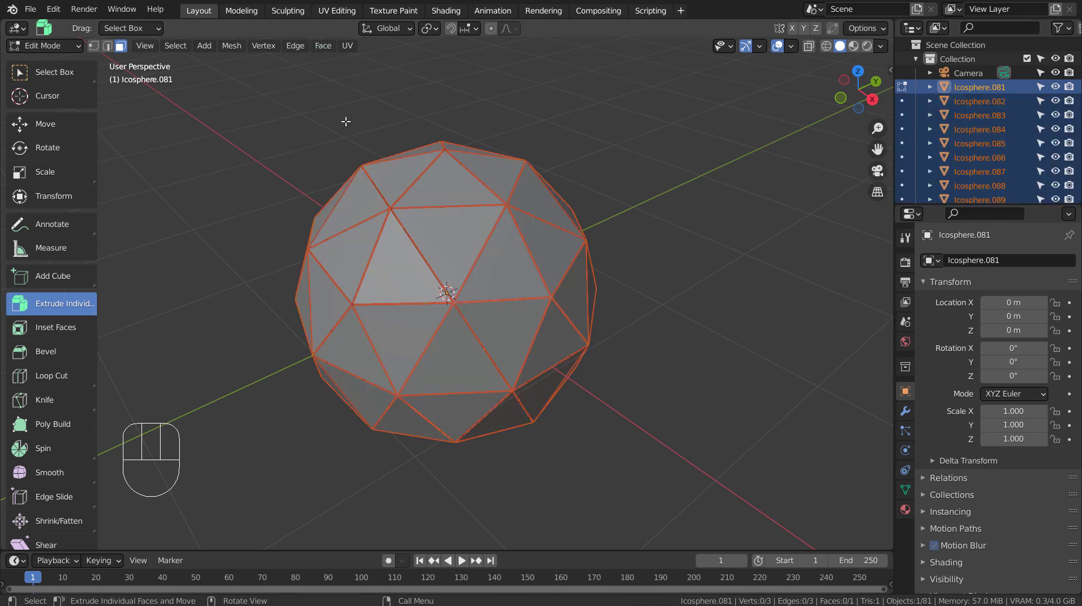
Set each piece's origin to its own geometry in Object Mode and trial a scale
key(Tab)
click(188, 46)
mouse_move(212, 77)
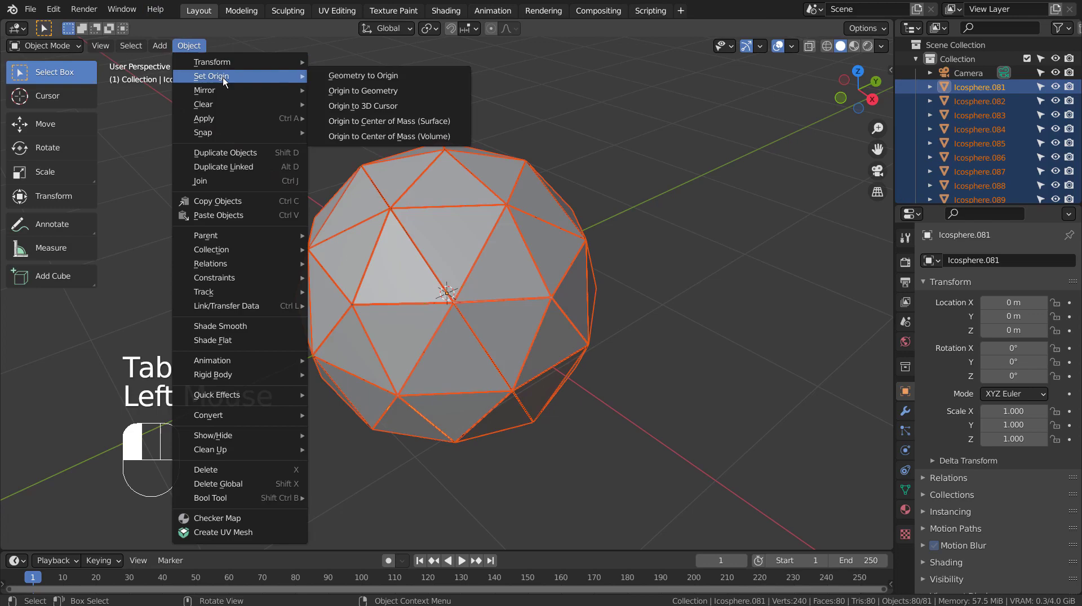
click(382, 95)
key(s)
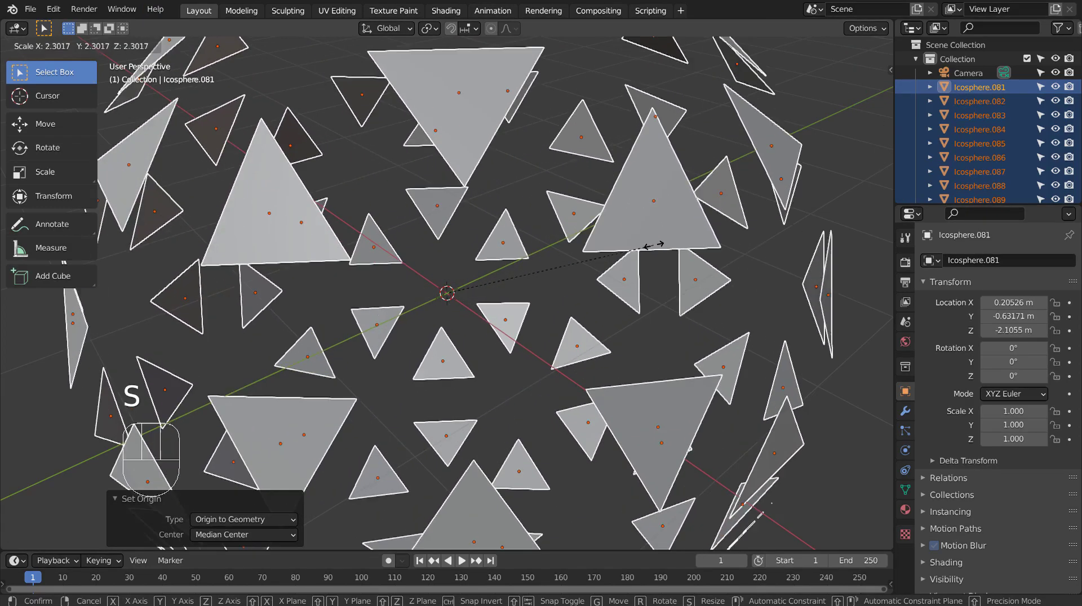
click(538, 275)
Enable Affect Only Locations with a Median Point pivot, then test a spread-apart scale and undo it
click(863, 28)
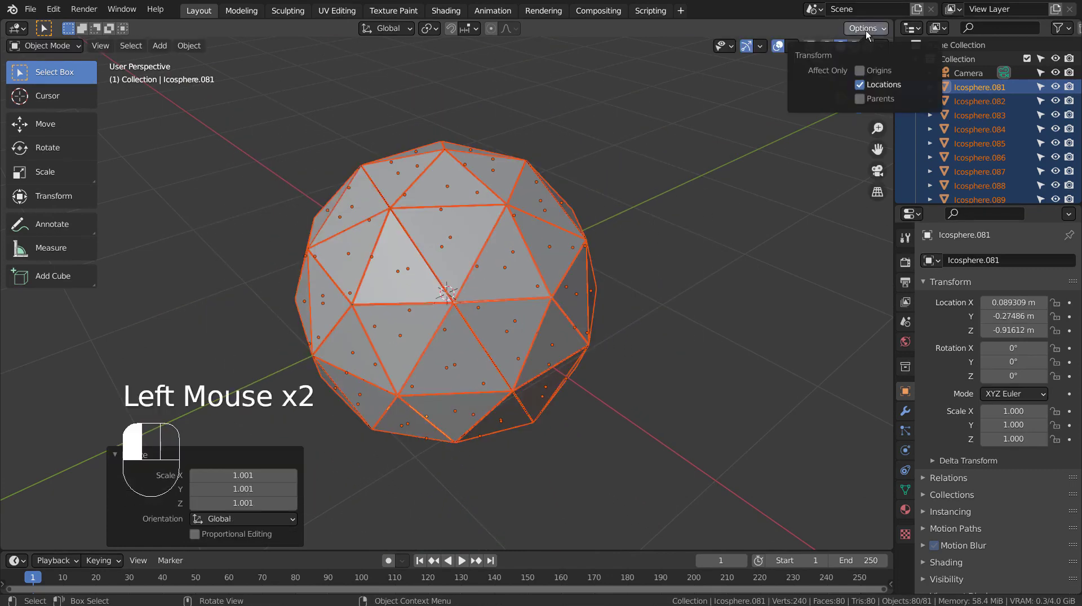
click(860, 84)
click(429, 29)
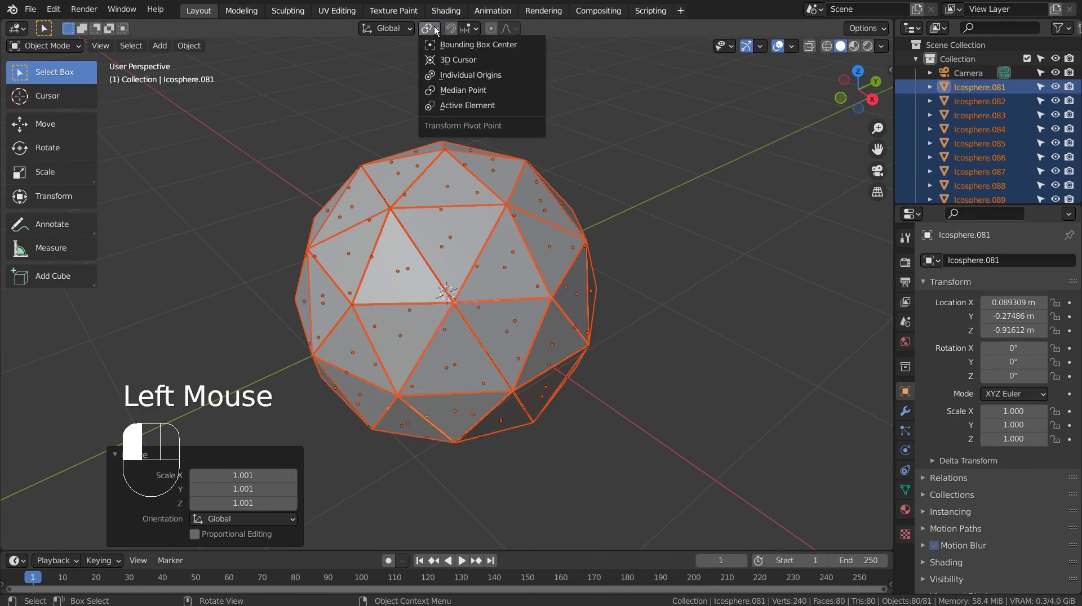
click(442, 91)
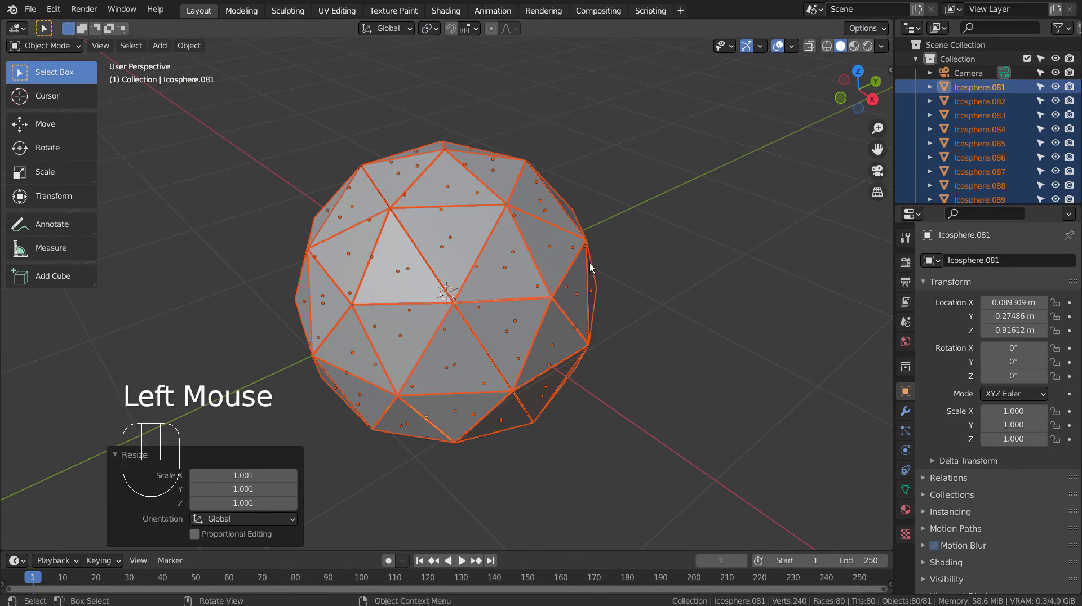
key(s)
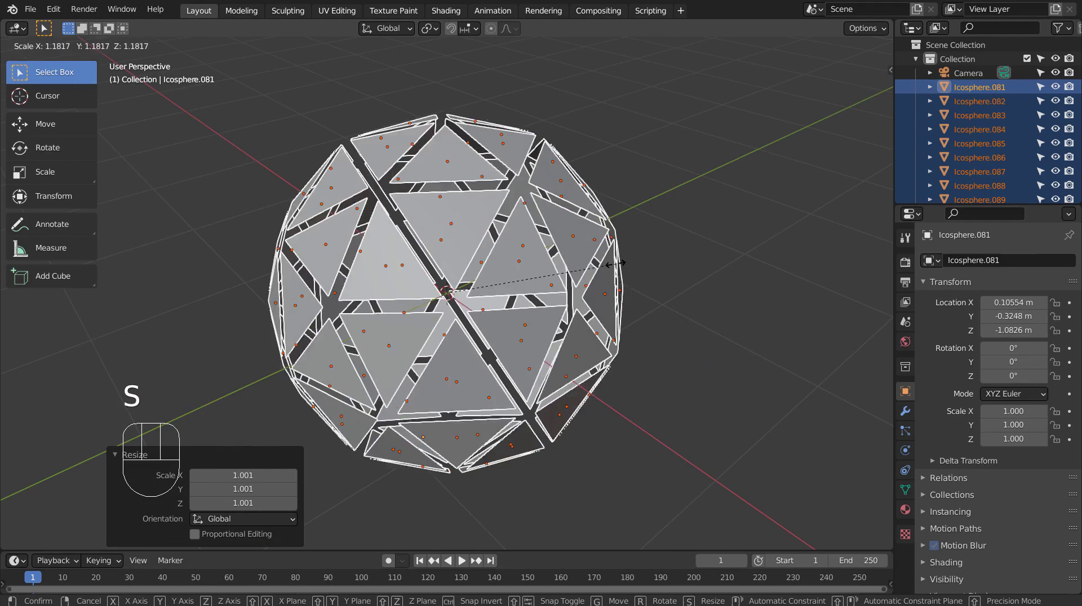
click(606, 265)
key(ctrl+z)
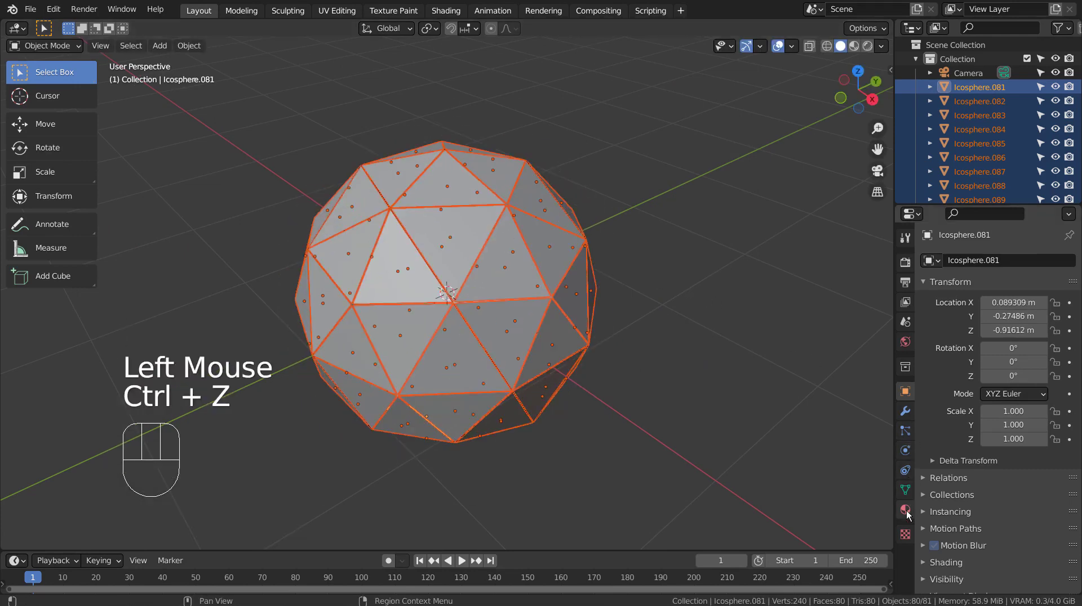
click(904, 510)
Assign Material.001 to the pieces and review its settings in a maximized Properties editor
click(929, 308)
click(813, 341)
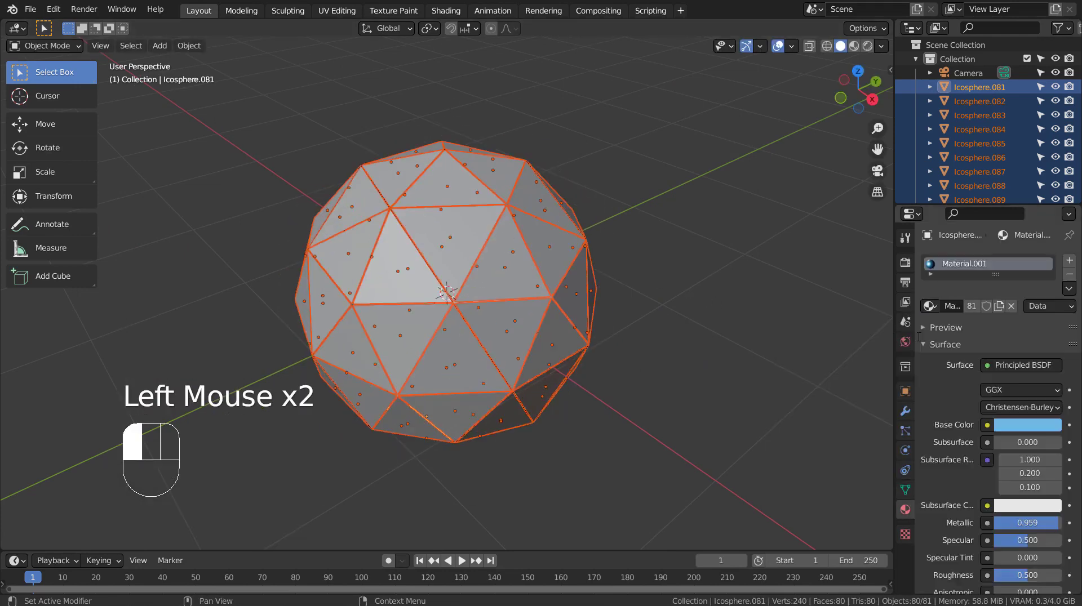
key(ctrl+space)
scroll(990, 397, down, 4)
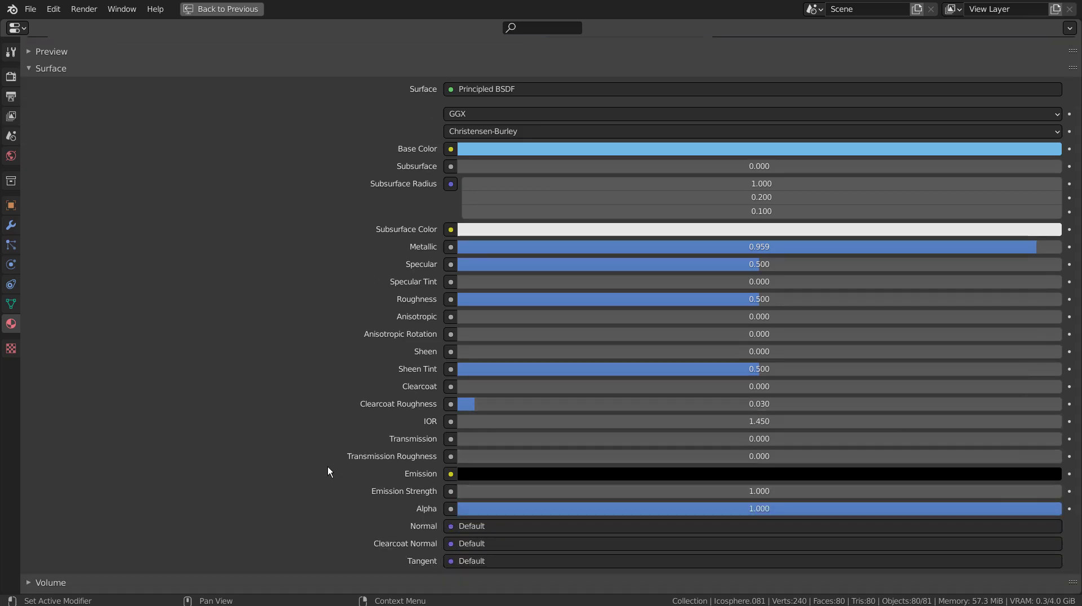
key(ctrl+space)
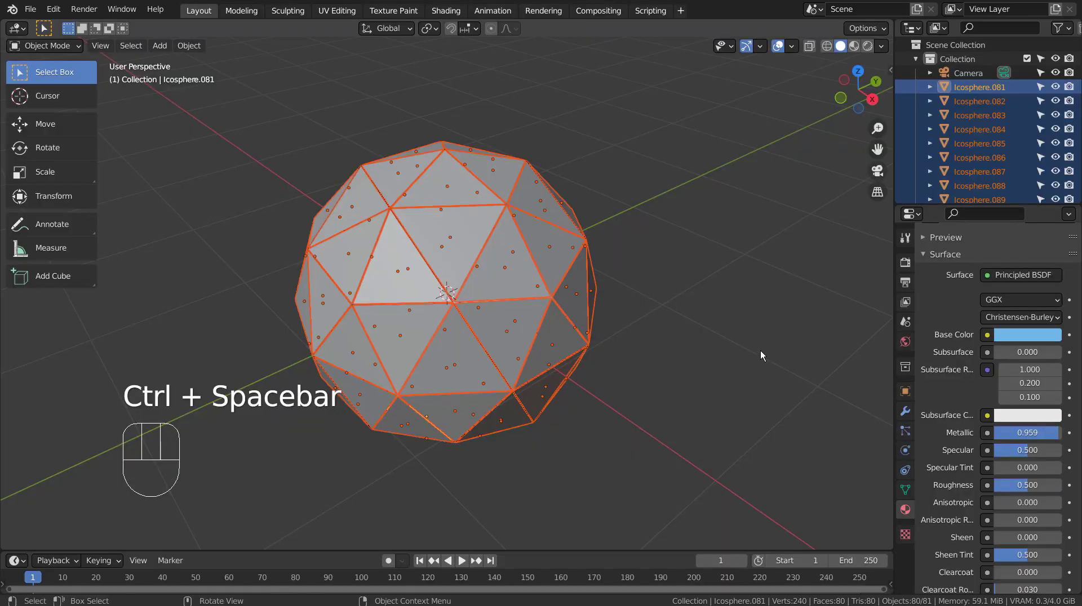
Add a Solidify modifier to Icosphere.081 and inspect the thickened pieces in wireframe
click(905, 411)
click(972, 260)
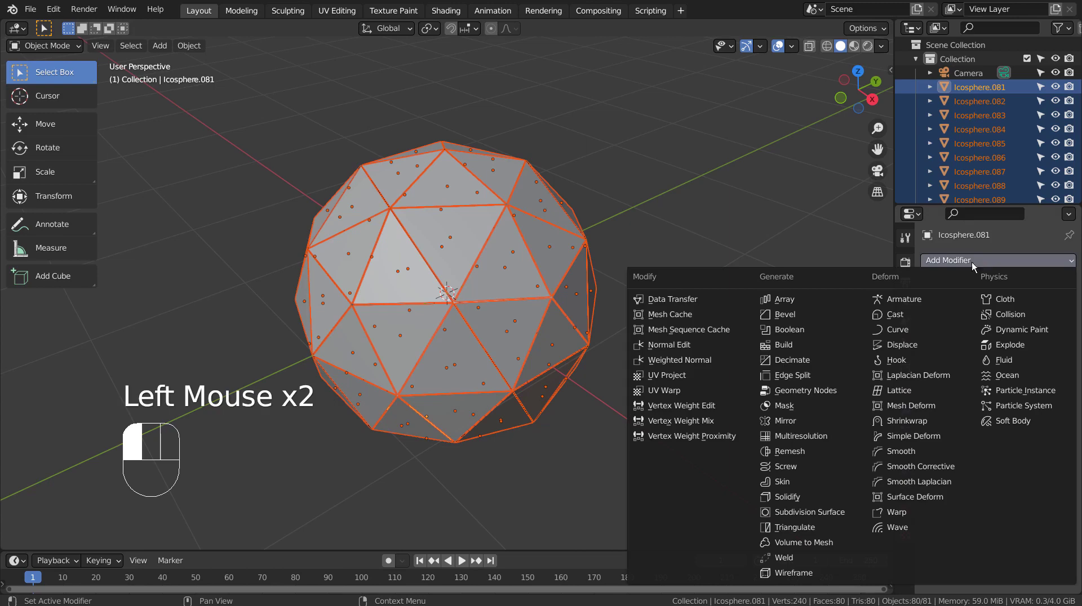
click(795, 497)
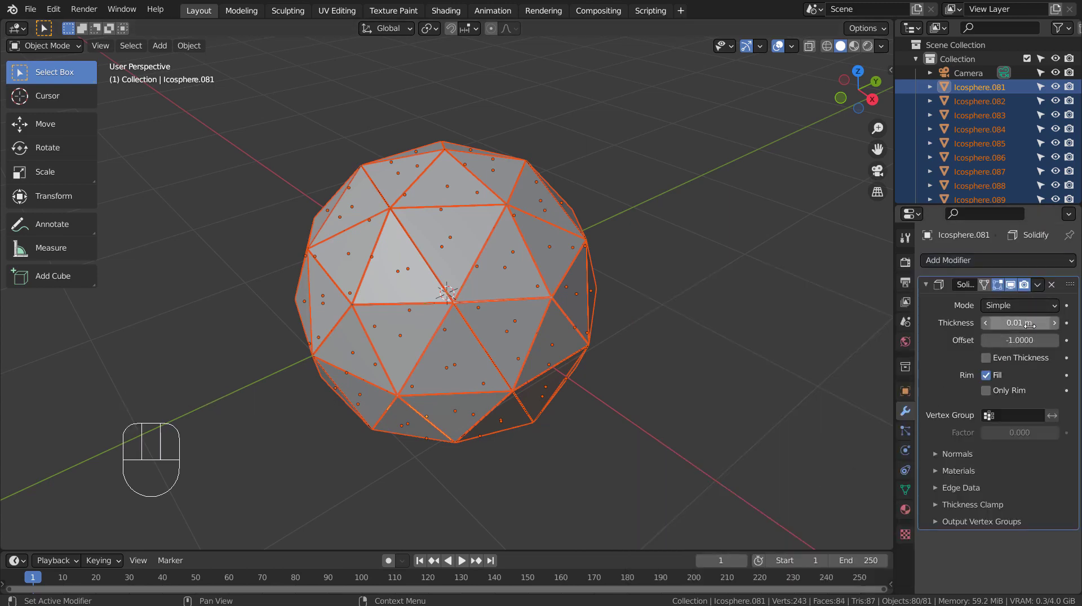
drag(1029, 325, 1071, 325)
key(shift+z)
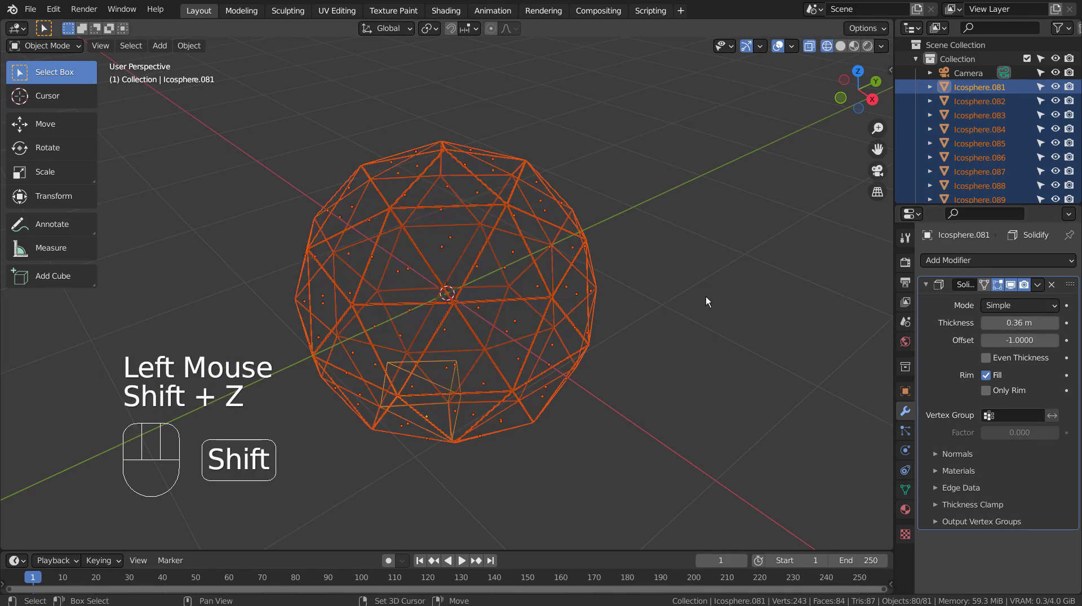
scroll(696, 301, up, 2)
mouse_move(690, 305)
middle_down()
mouse_move(717, 244)
mouse_move(720, 273)
middle_up()
scroll(710, 313, down, 2)
mouse_move(710, 313)
shift+middle_down()
mouse_move(688, 302)
mouse_move(653, 337)
mouse_move(526, 353)
shift+middle_up()
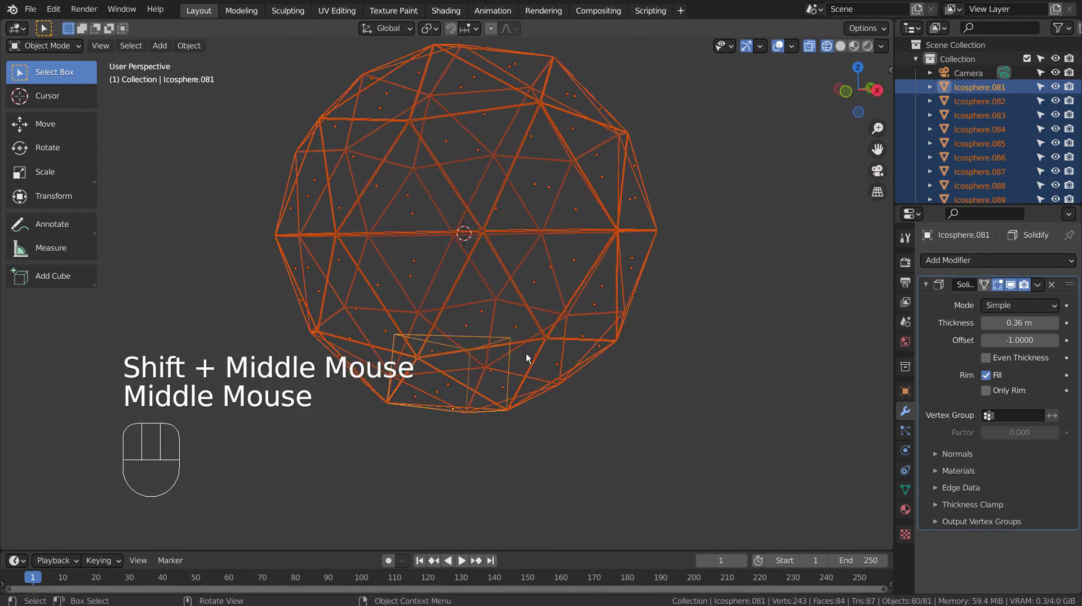
Set the Solidify thickness to 0.26 m and copy the modifier to all selected pieces
mouse_move(1031, 323)
mouse_down()
mouse_move(1006, 323)
mouse_move(1020, 323)
mouse_up()
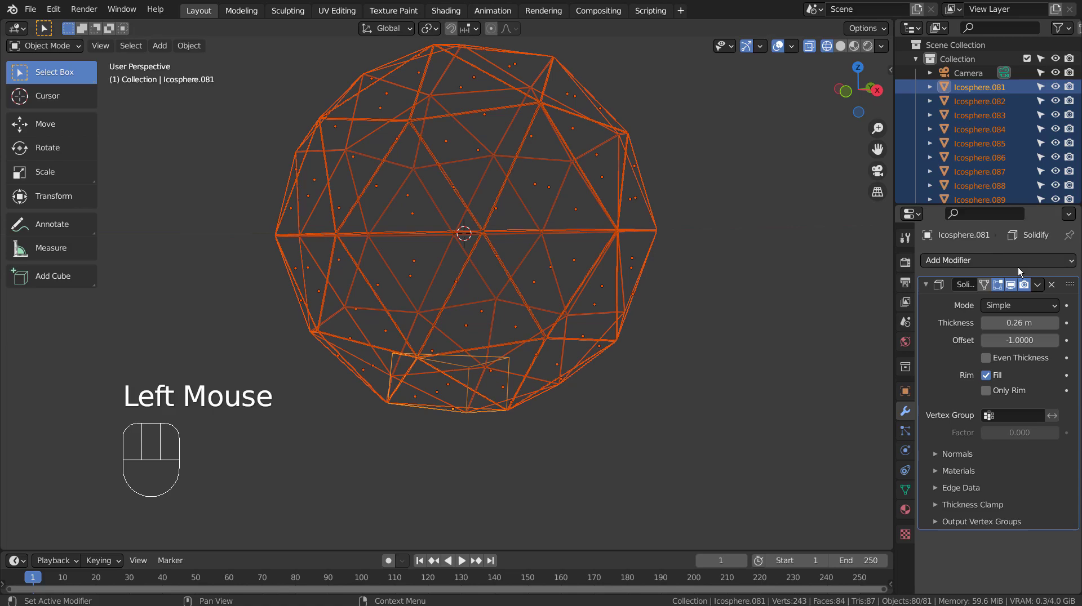
click(1037, 285)
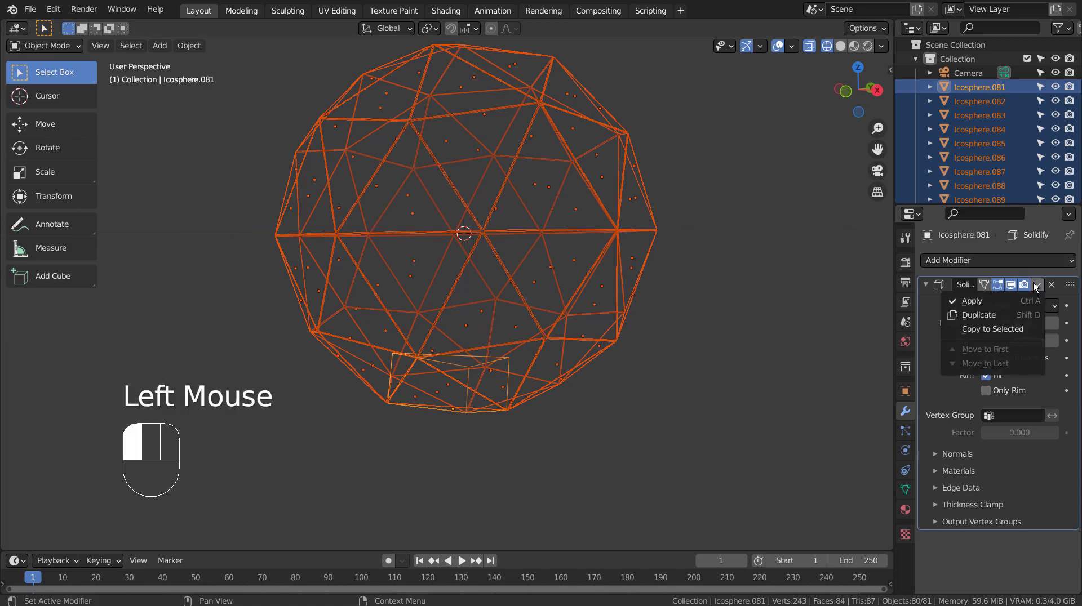
click(1019, 331)
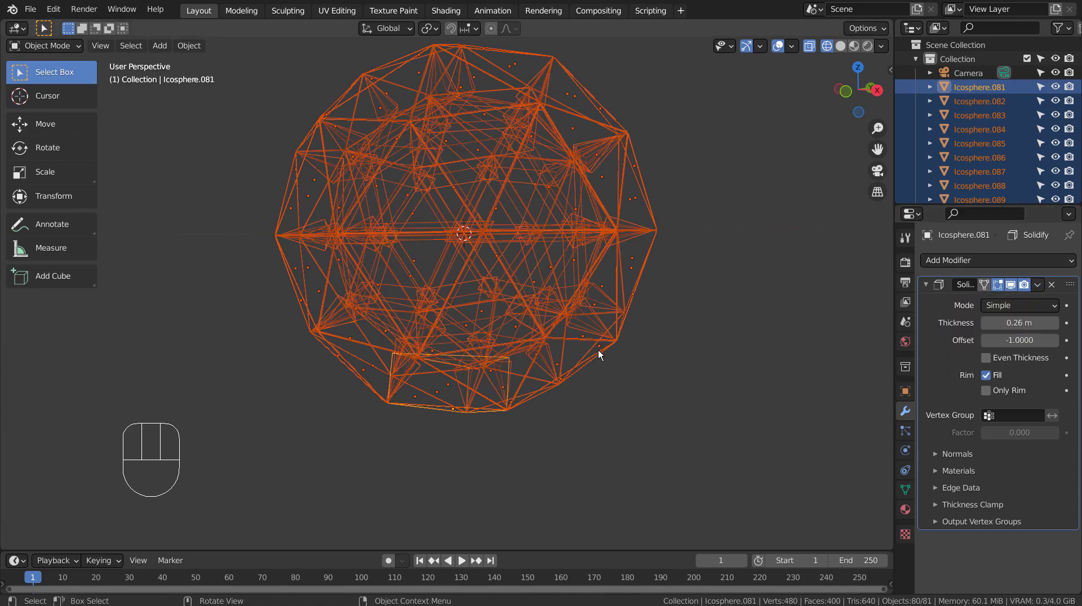
Try a scale on the pieces, undo it, and return to solid shading
key(s)
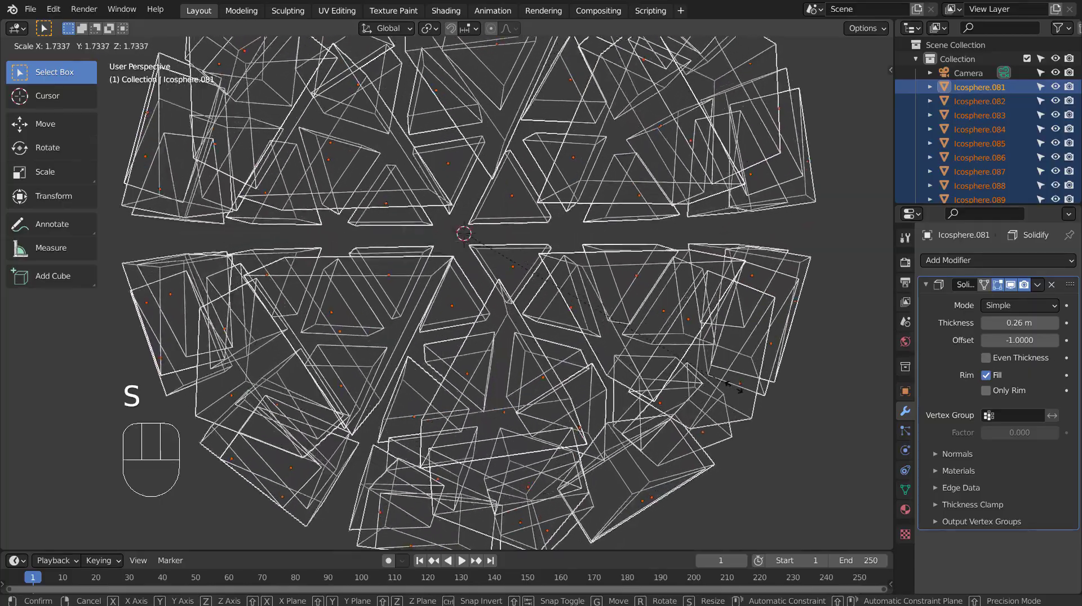
click(720, 387)
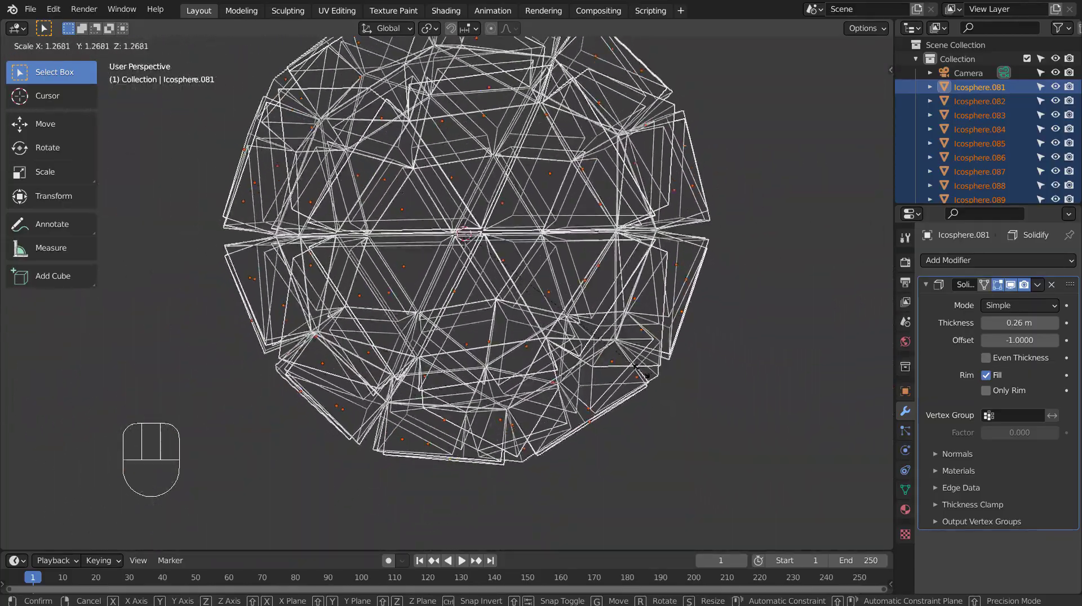
key(ctrl+z)
scroll(640, 371, down, 2)
key(shift+z)
middle_drag(640, 363, 544, 264)
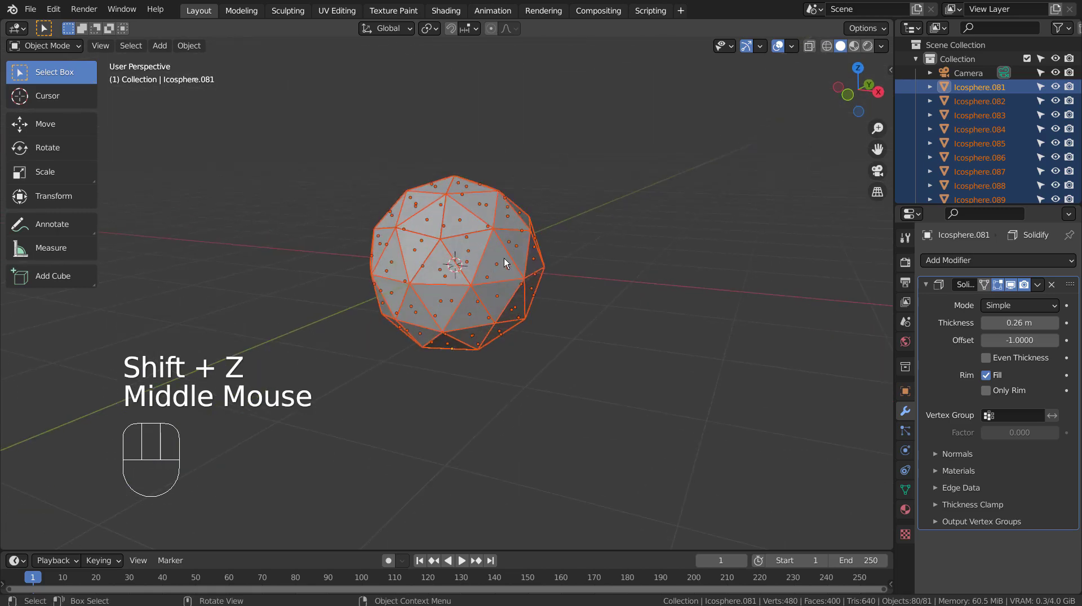
Scale each piece to 1.35 about its own origin and view it in Material Preview
key(s)
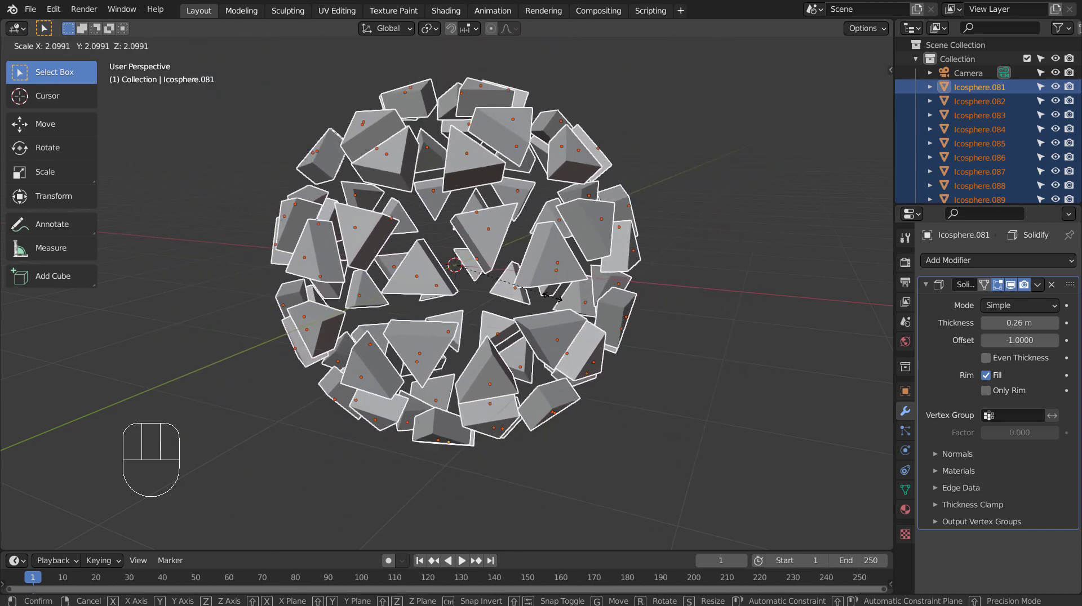
click(522, 272)
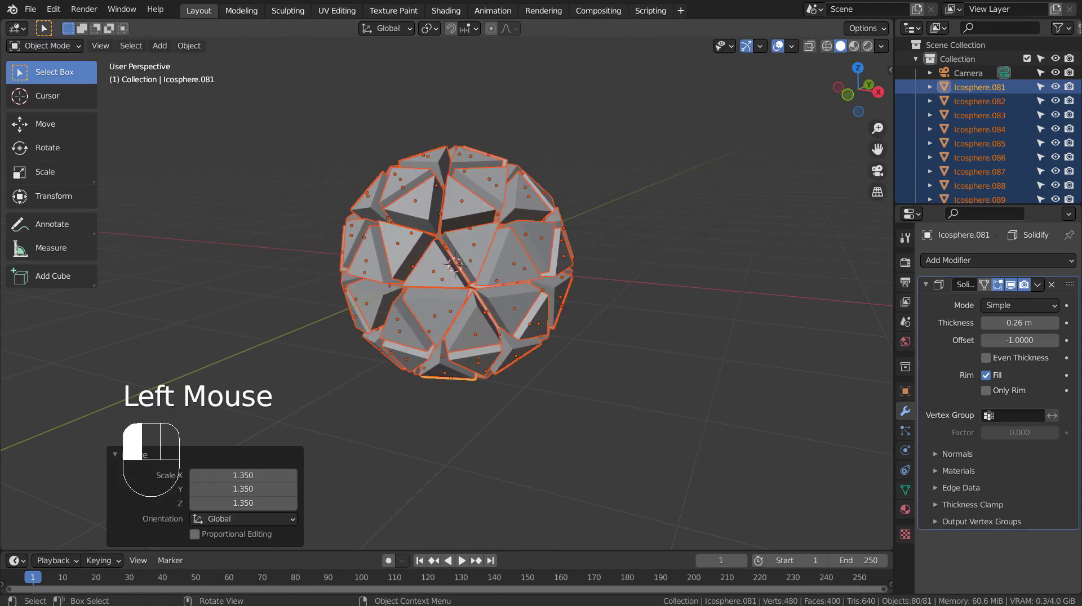
click(854, 45)
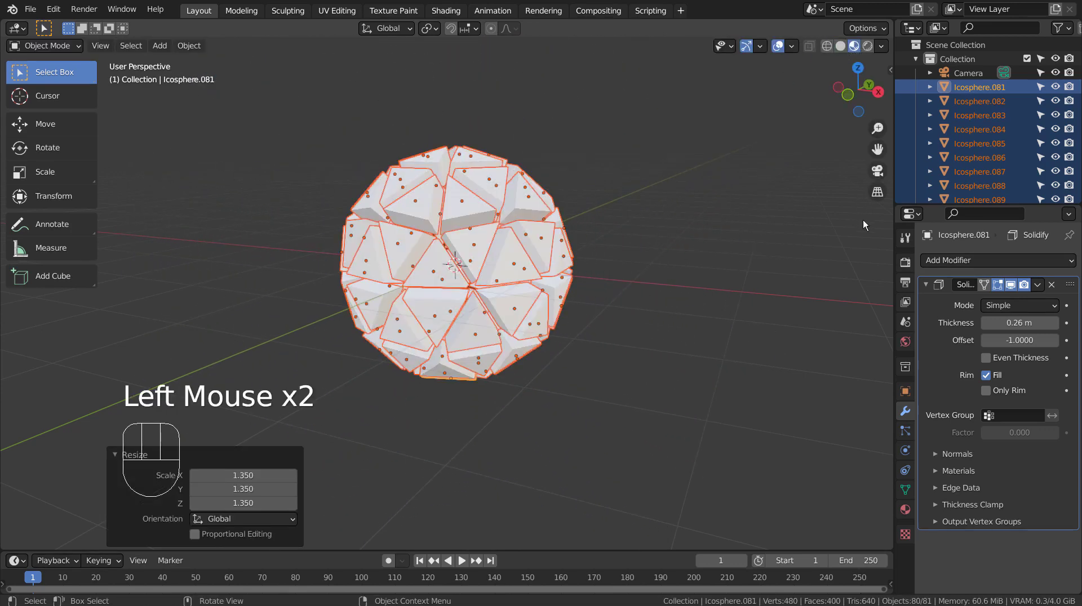
click(905, 509)
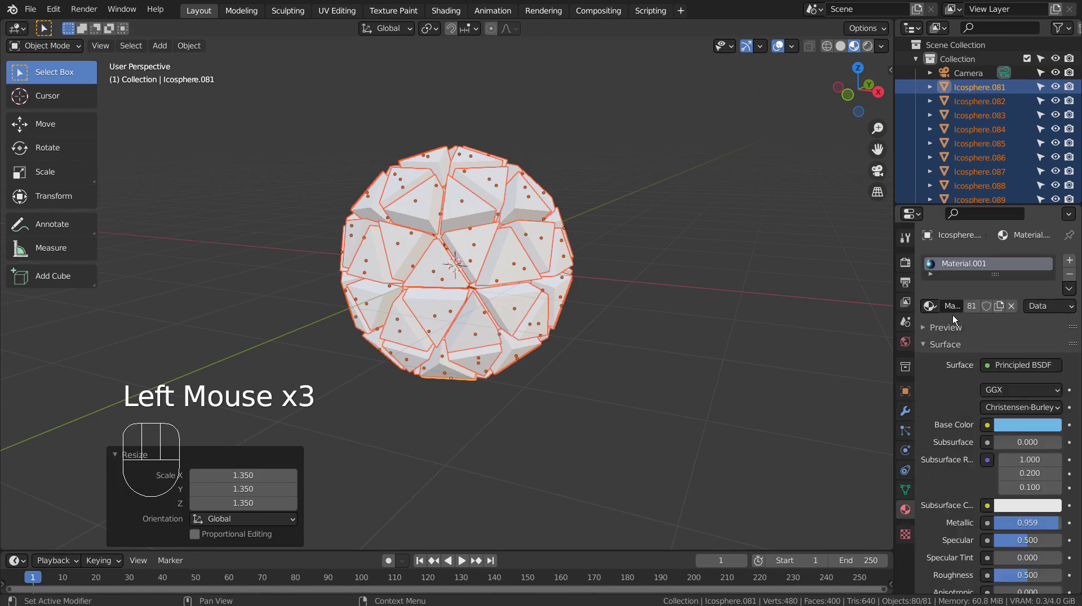
mouse_move(709, 194)
middle_down()
mouse_move(708, 206)
mouse_move(765, 155)
mouse_move(704, 182)
middle_up()
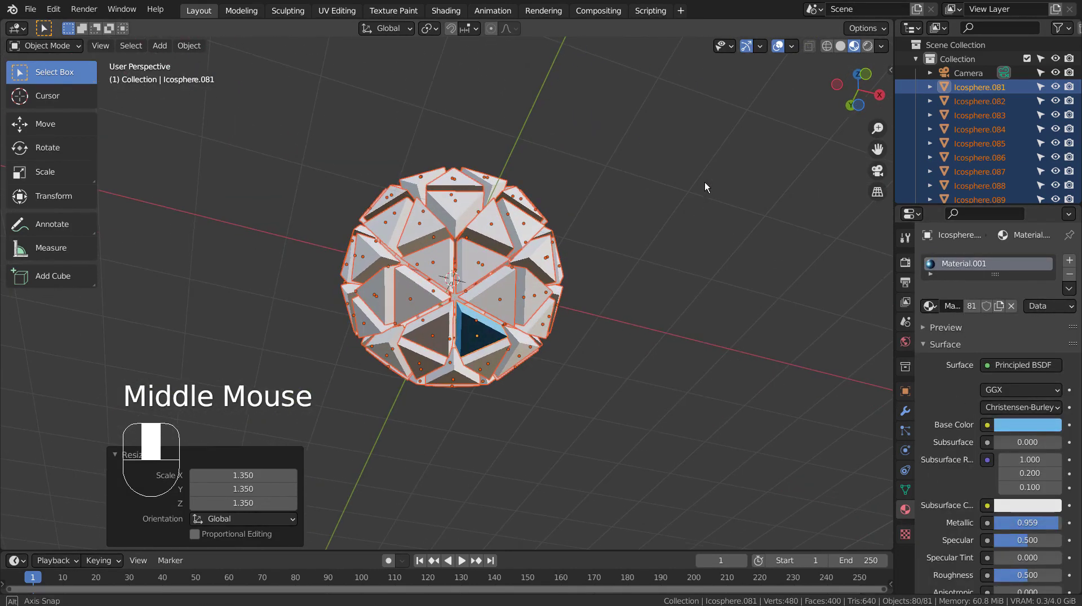
Copy the blue metallic material to all selected pieces
click(1069, 288)
click(1047, 318)
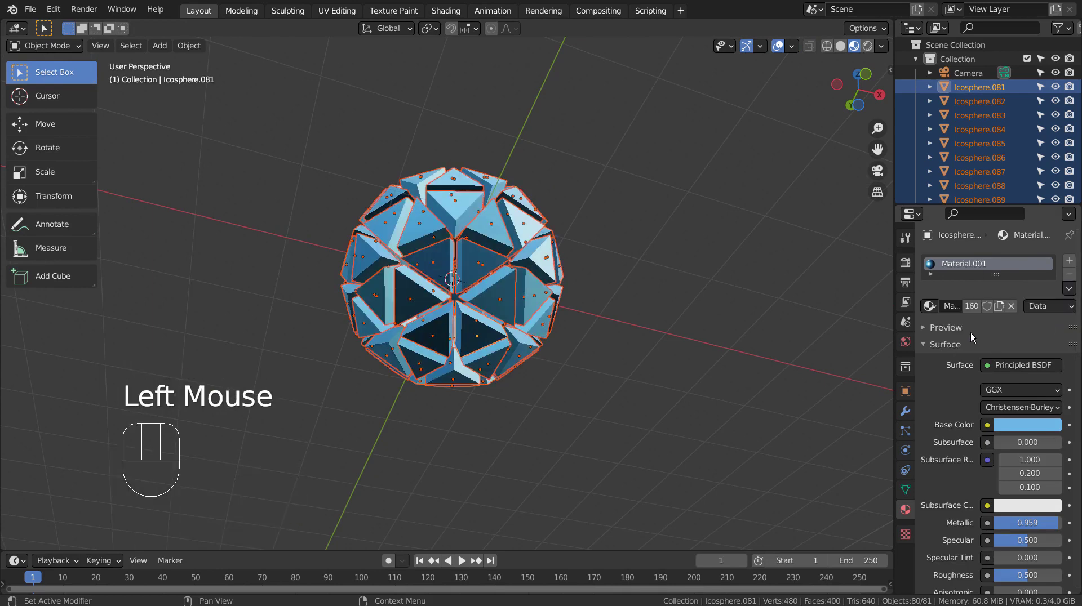
mouse_move(675, 251)
middle_down()
mouse_move(649, 330)
mouse_move(695, 275)
middle_up()
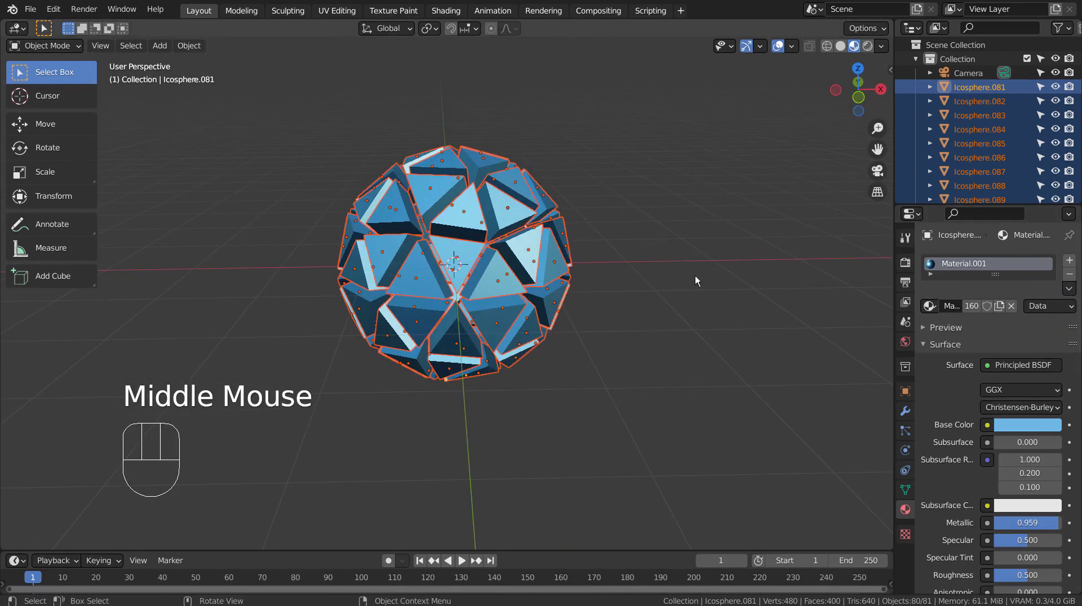
Hide overlays, scale the pieces to 0.571 about their origins, and save blueprint.blend
click(785, 46)
key(s)
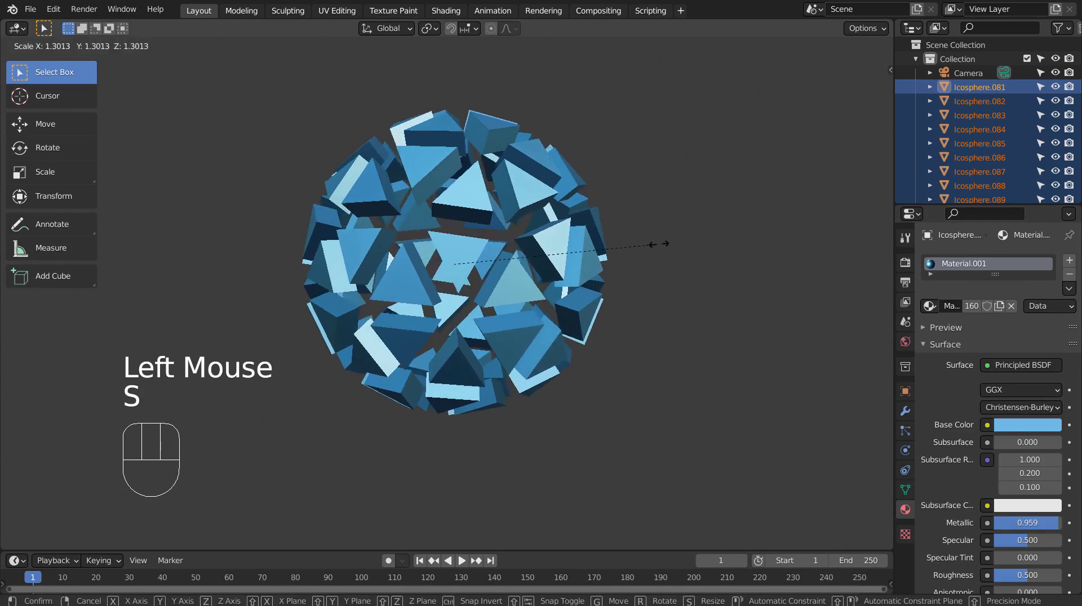
click(679, 244)
key(s)
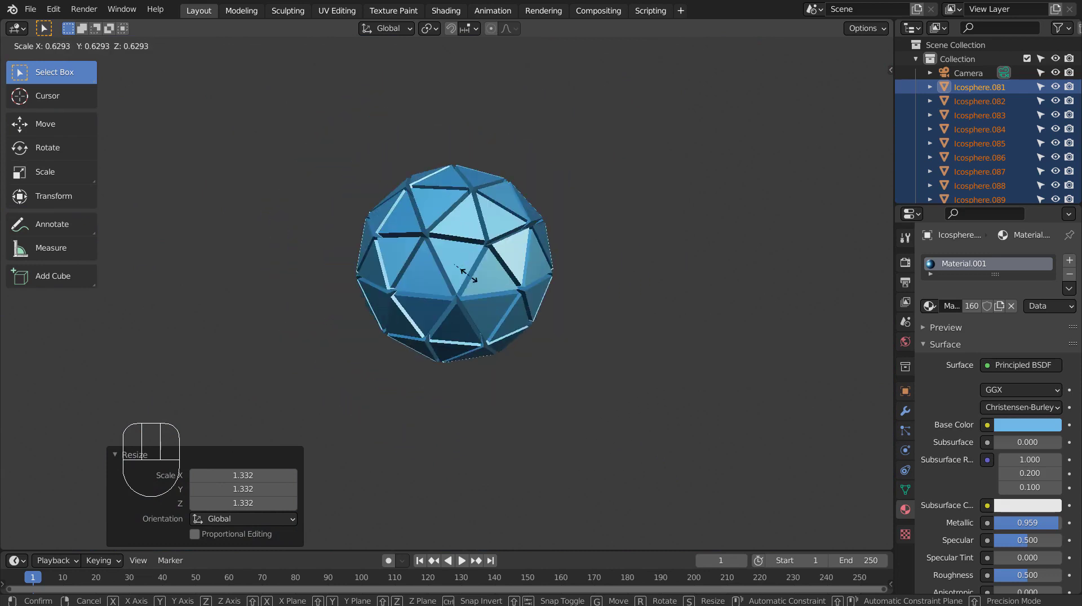
click(465, 275)
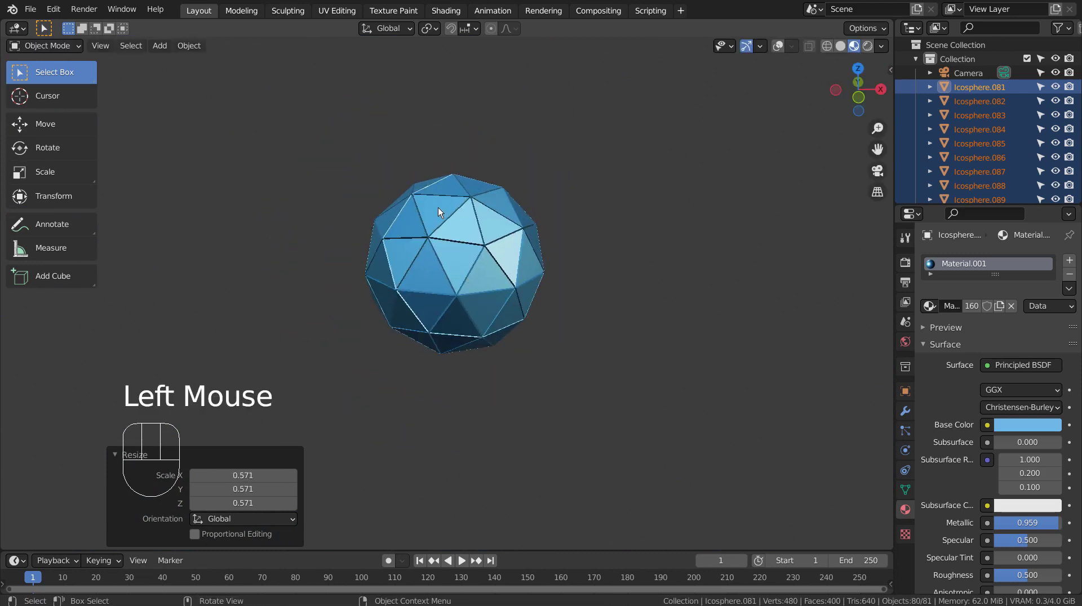
key(ctrl+s)
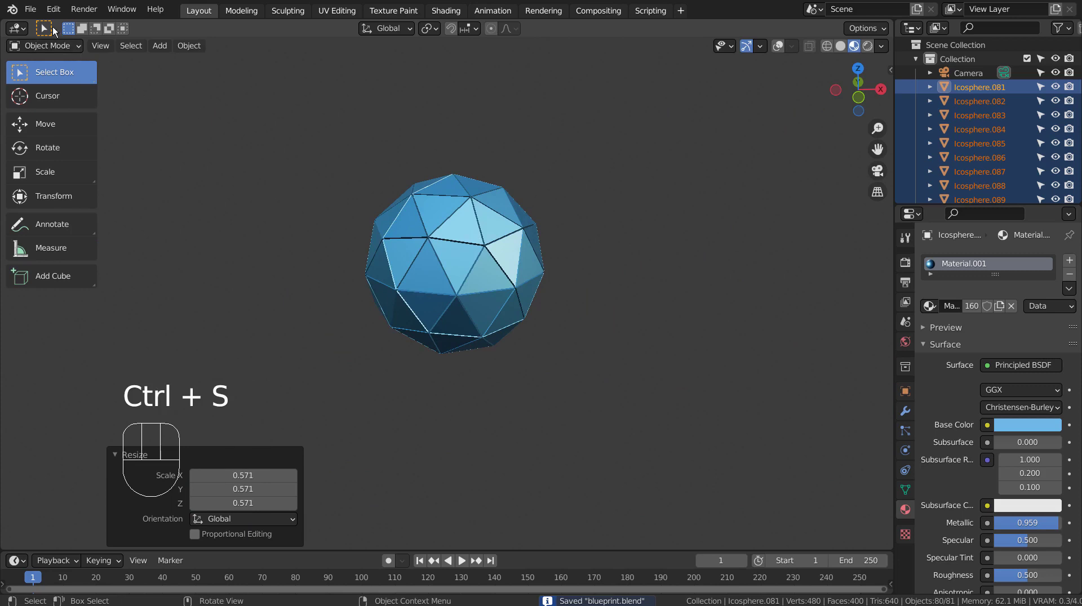
Start a new General file, delete the default cube, and add an Ico Sphere
click(34, 10)
mouse_move(51, 25)
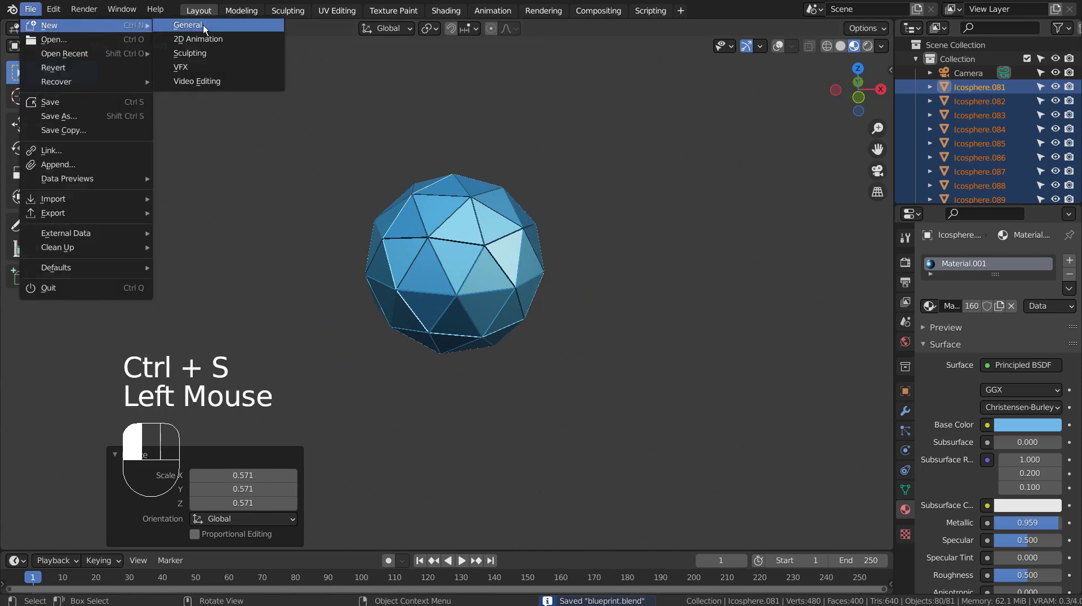
click(203, 25)
key(x)
click(535, 262)
key(shift+a)
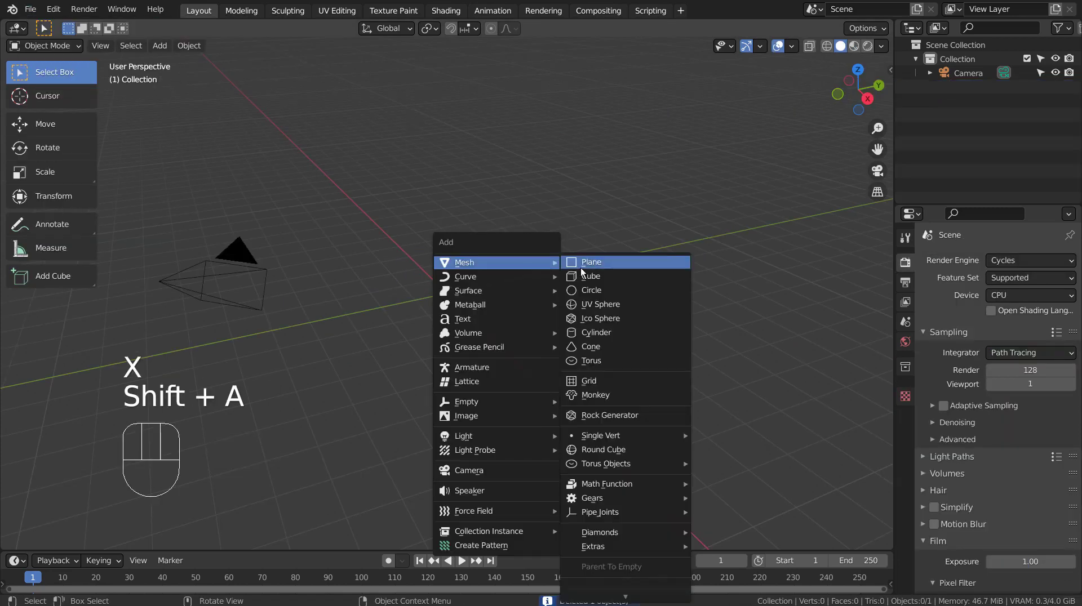
click(603, 319)
scroll(473, 306, up, 2)
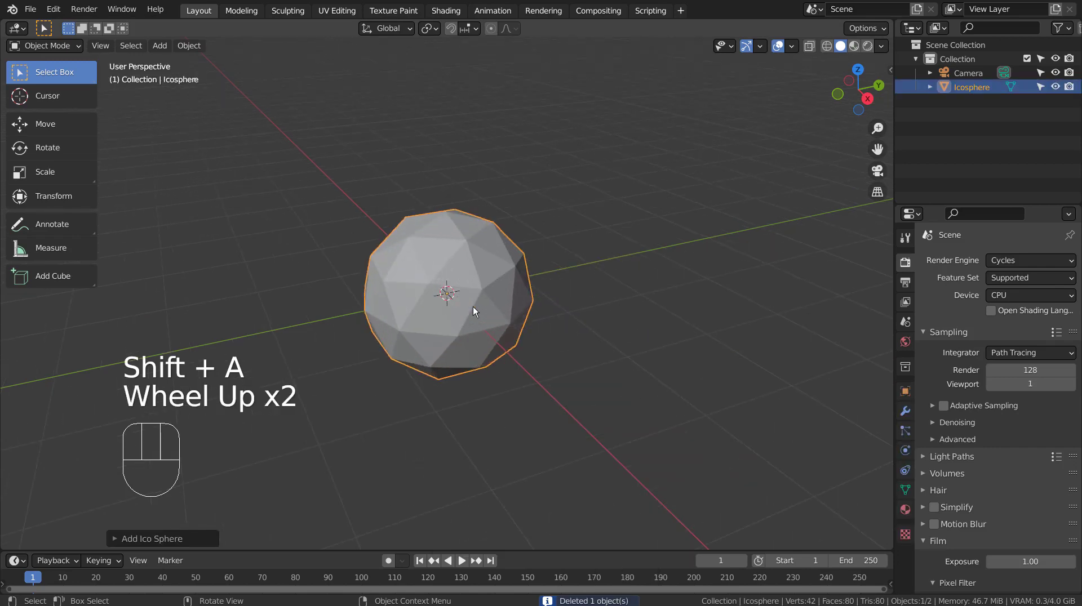
scroll(473, 307, up, 2)
Extrude all the icosphere's faces individually twice in face select mode
key(Tab)
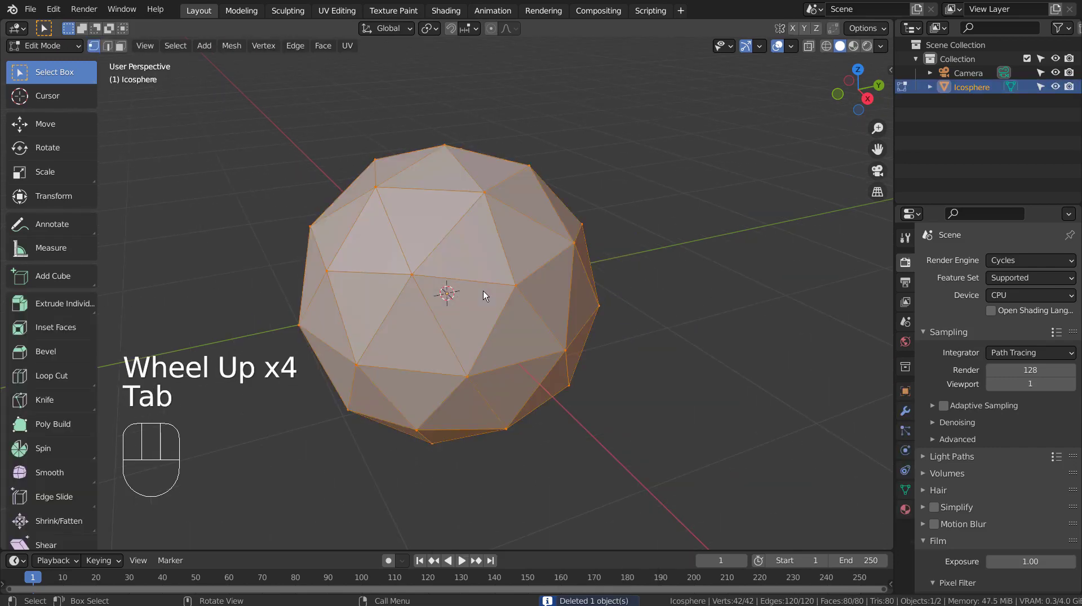
key(3)
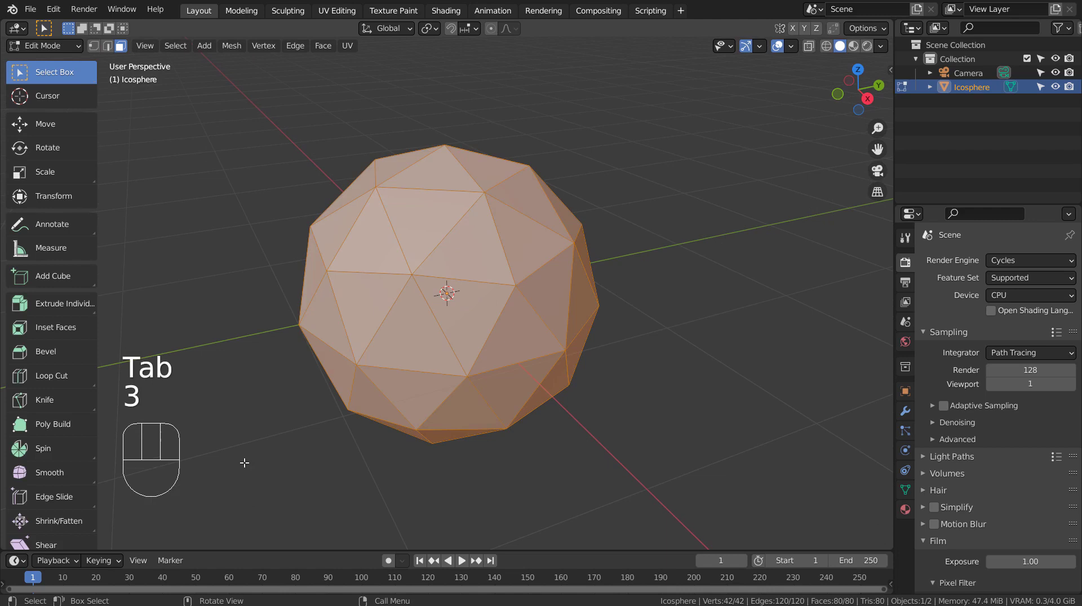
click(62, 304)
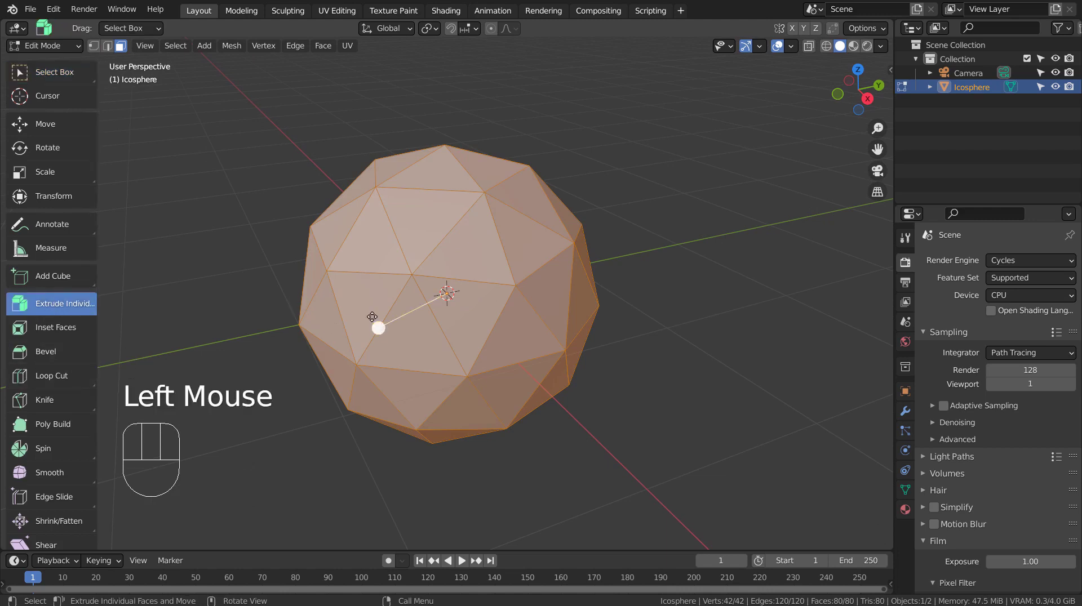
drag(379, 329, 405, 324)
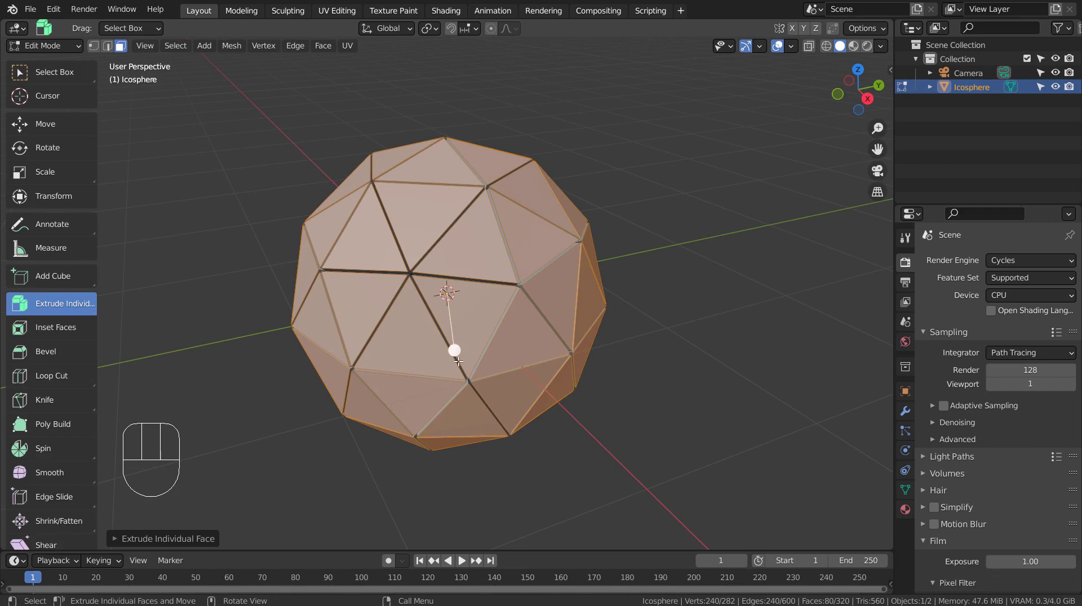
drag(454, 350, 423, 336)
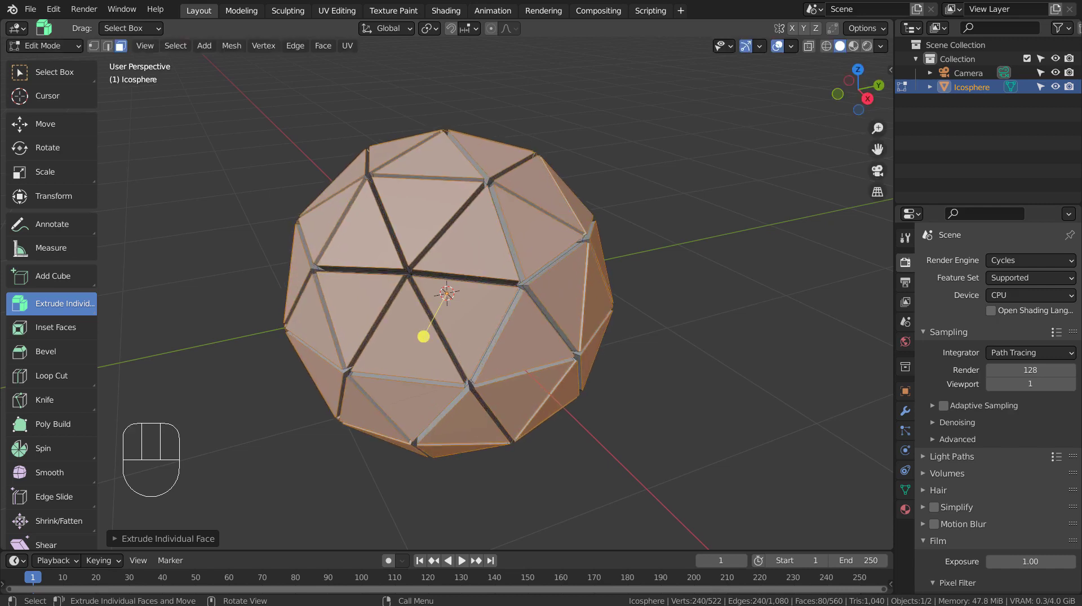
Separate the extruded faces into Icosphere.001 and delete the original Icosphere
key(p)
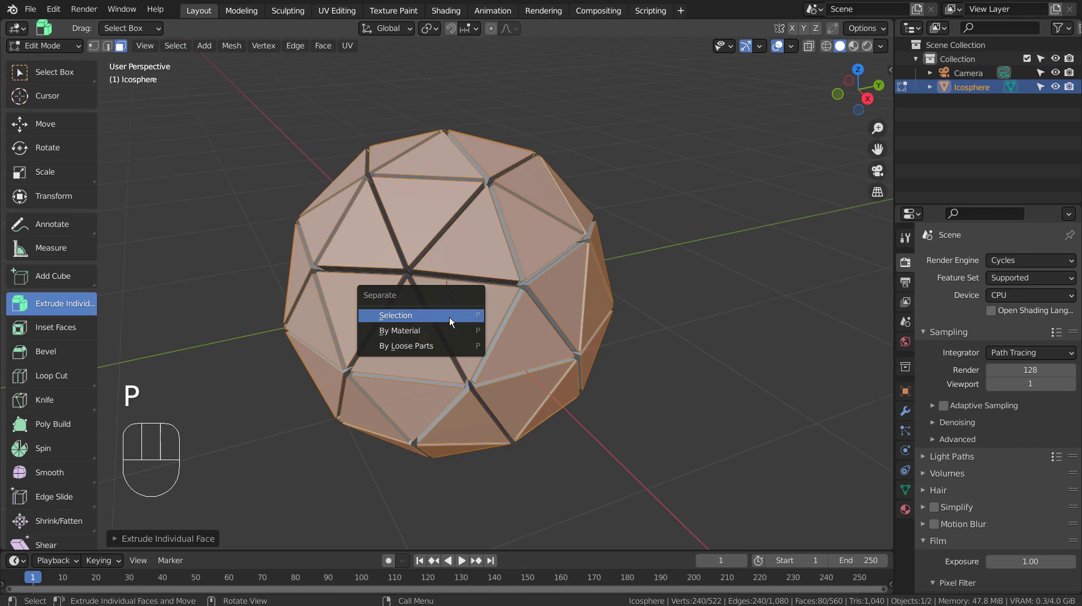
click(449, 317)
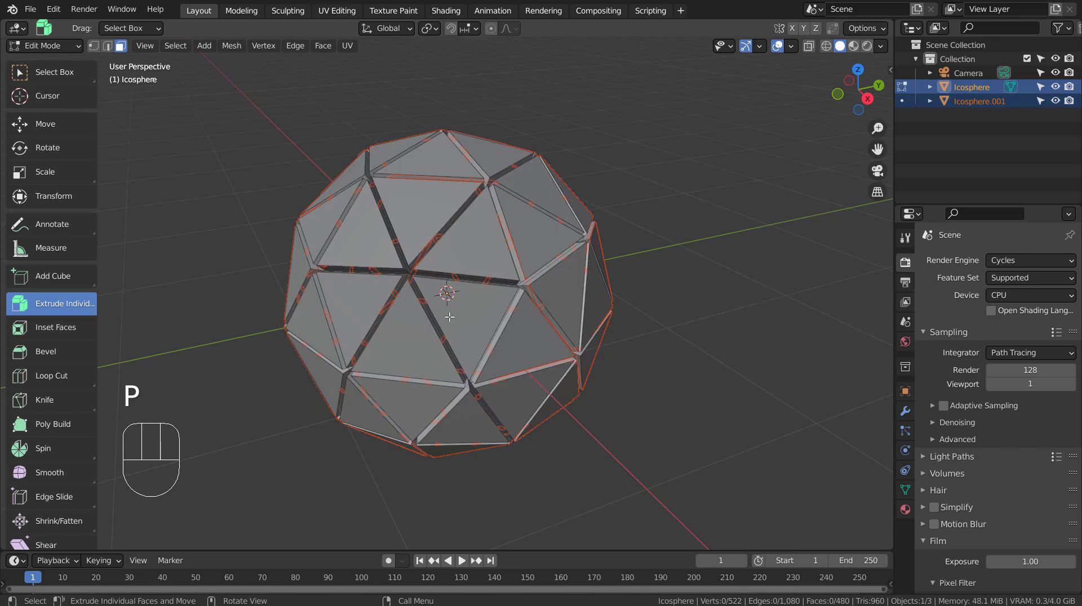
click(992, 82)
key(x)
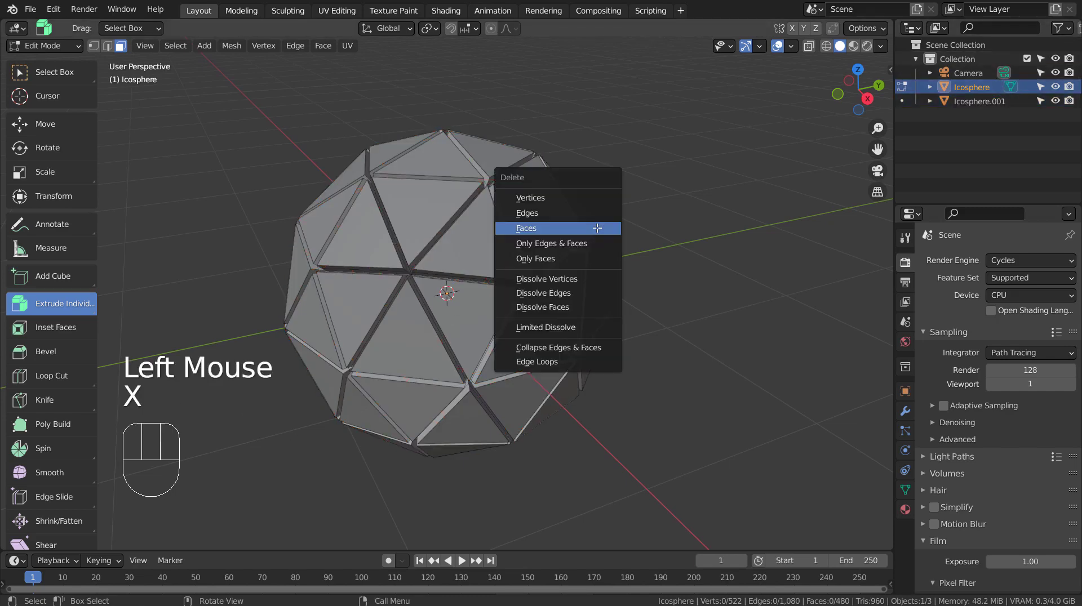
key(x)
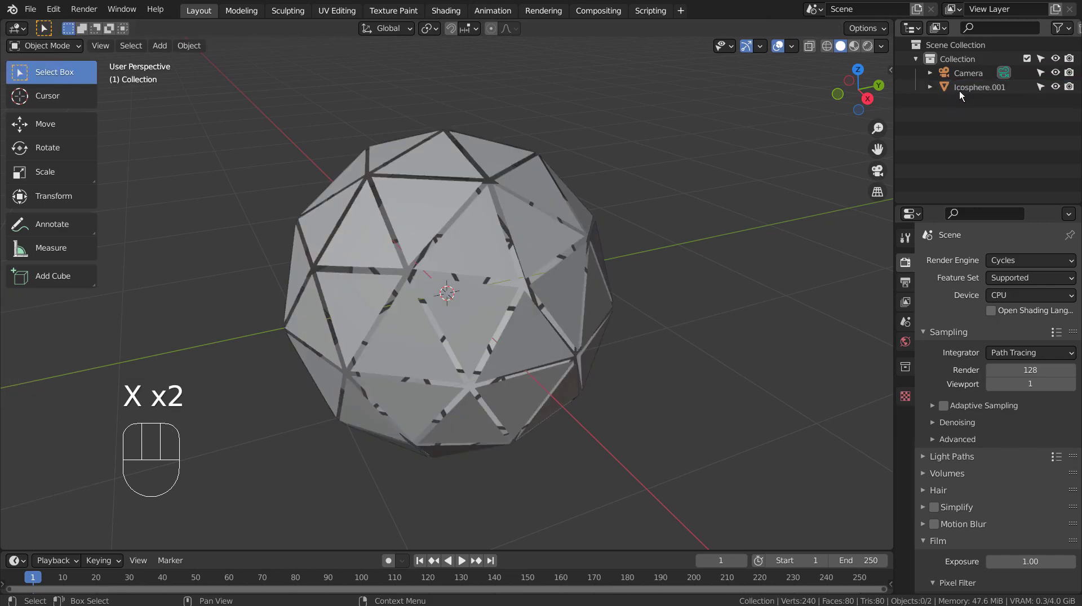
Split all of Icosphere.001's mesh by loose parts into separate piece objects
click(959, 90)
key(Tab)
key(a)
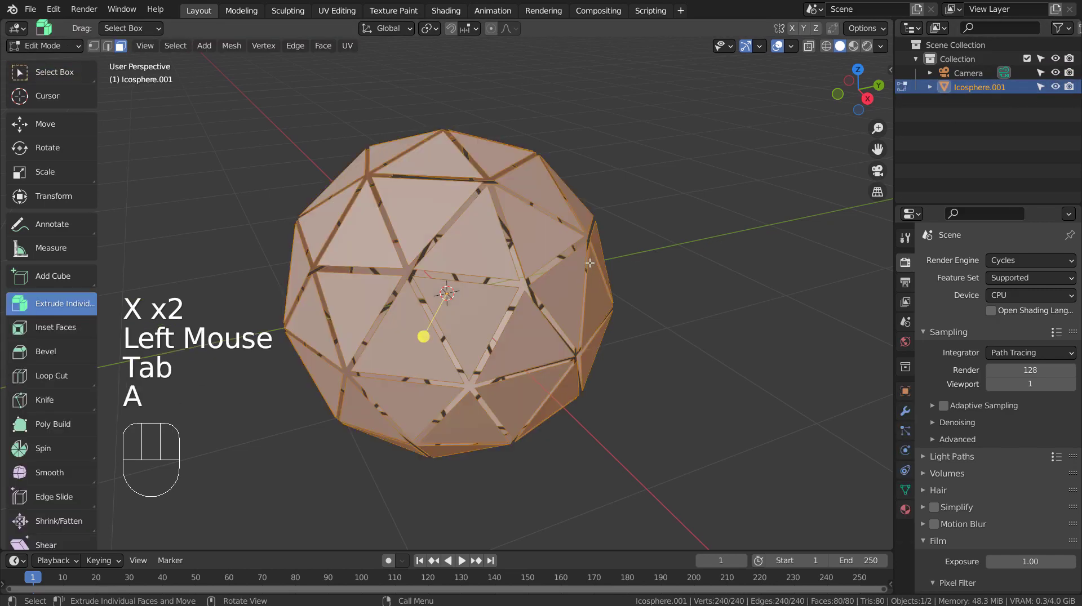
key(p)
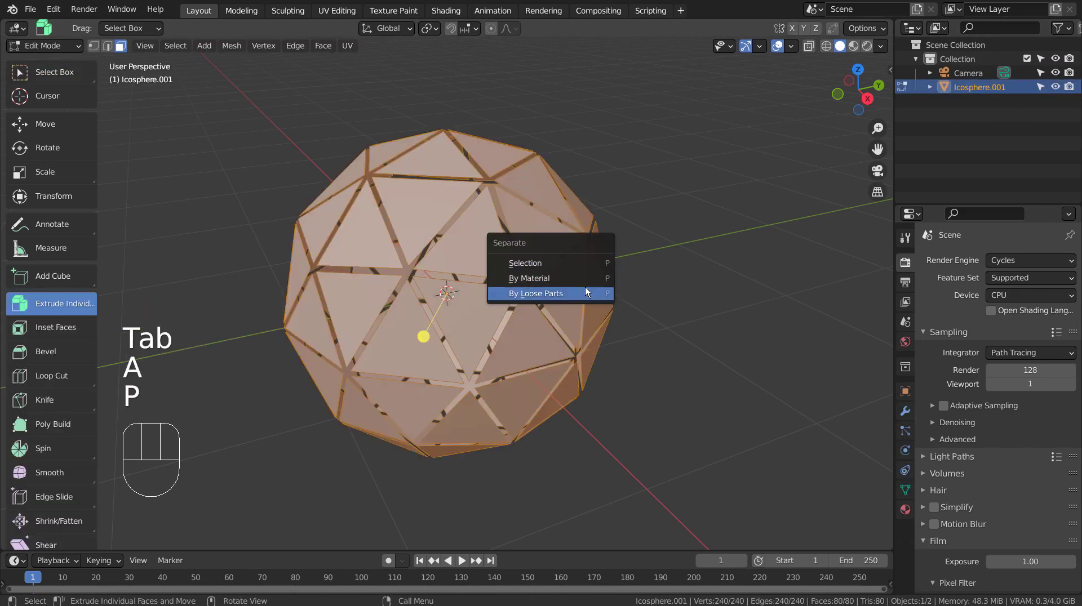
click(585, 287)
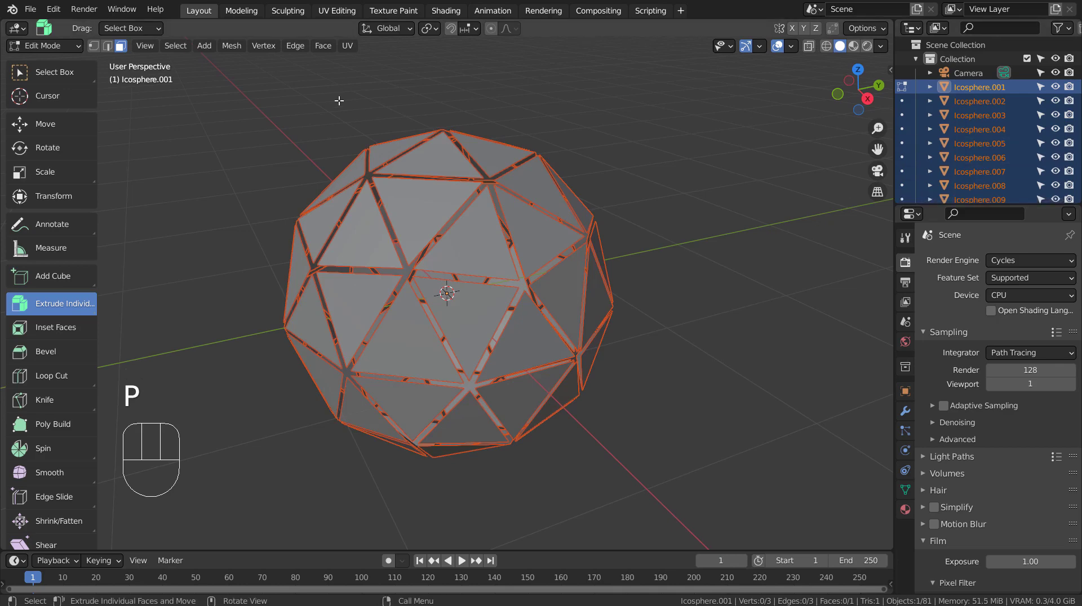
key(Tab)
Set each piece's origin to its own geometry and test a scale with Affect Only options
click(195, 47)
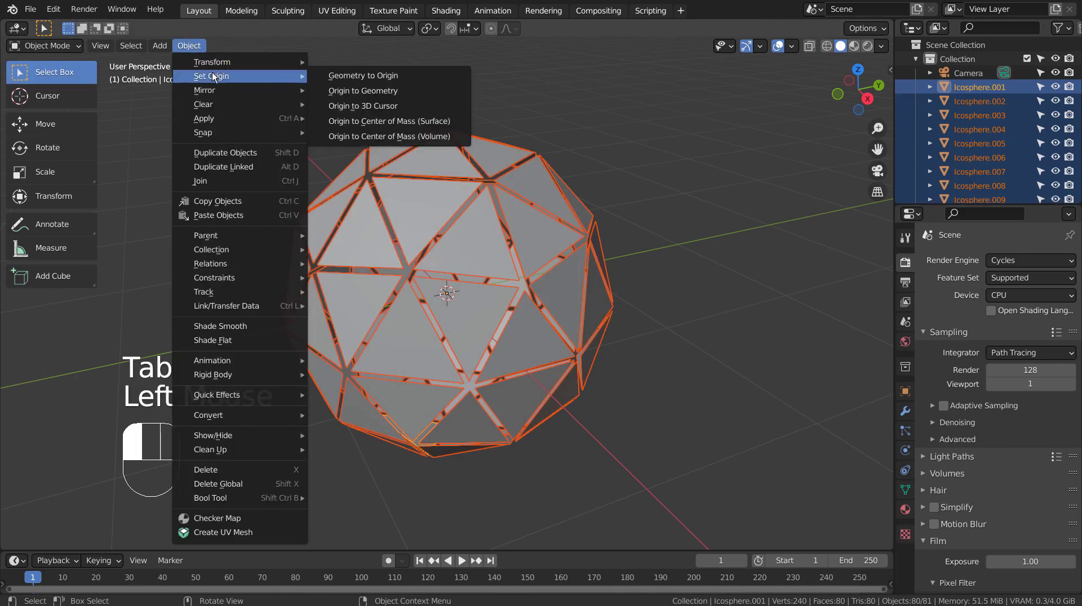
click(379, 88)
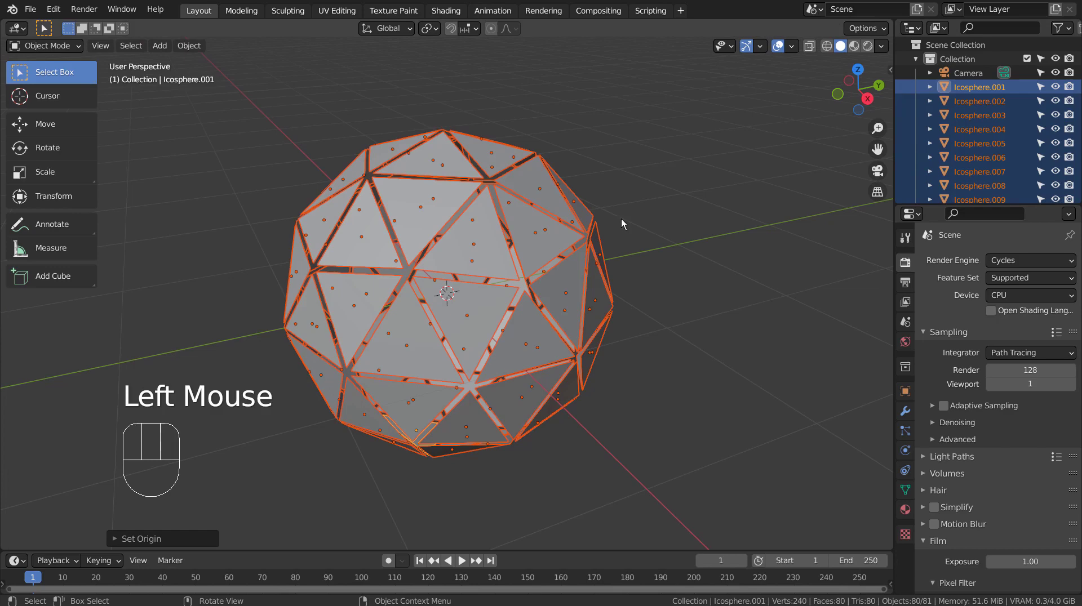
click(870, 29)
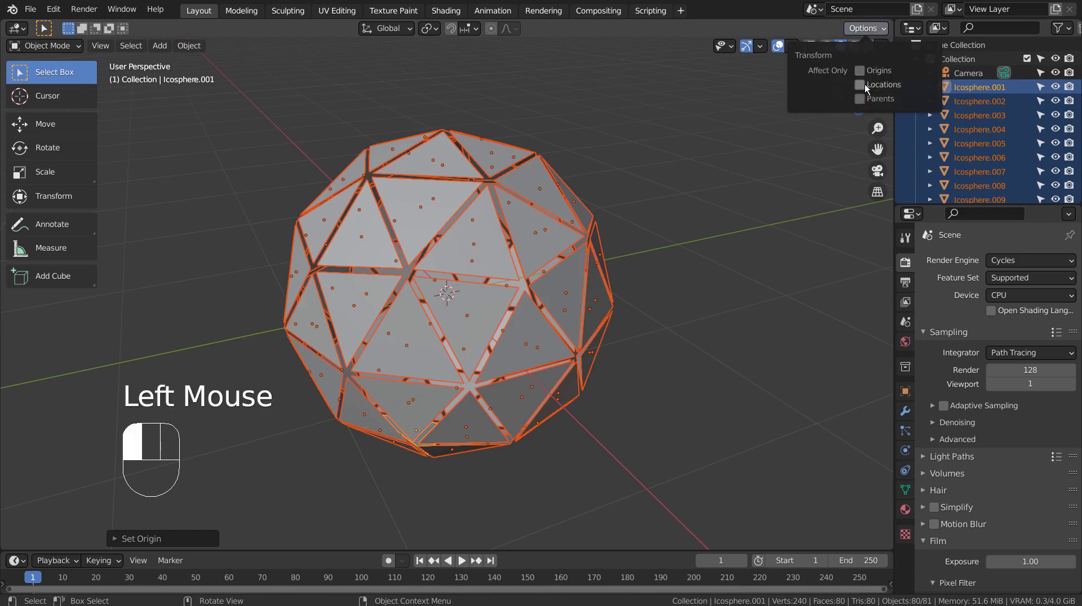
key(s)
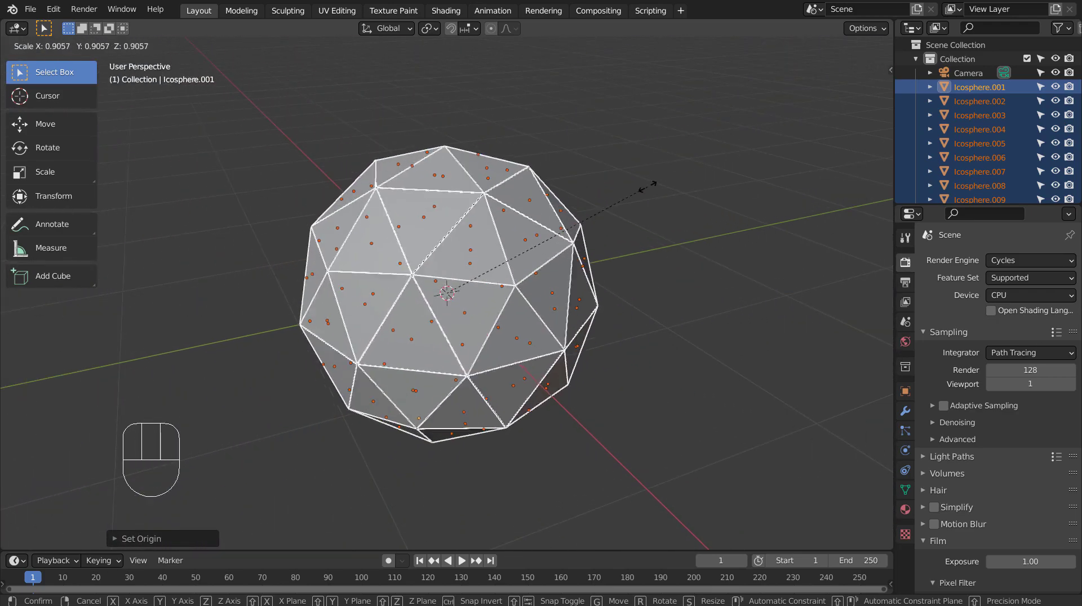
click(654, 180)
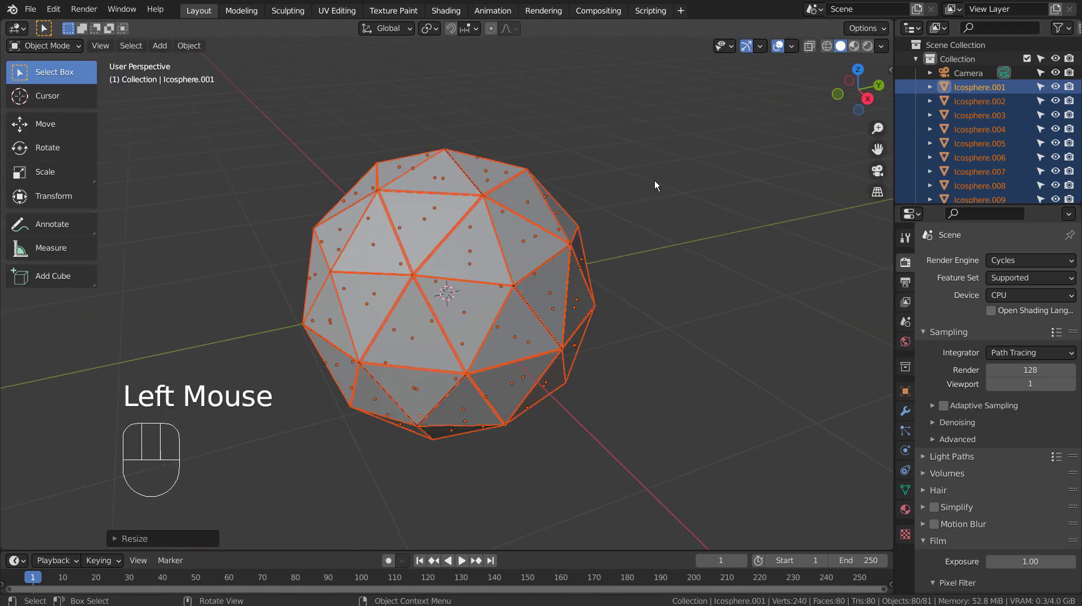
Delete all the old separated pieces and add a fresh icosphere
key(Tab)
key(Tab)
key(x)
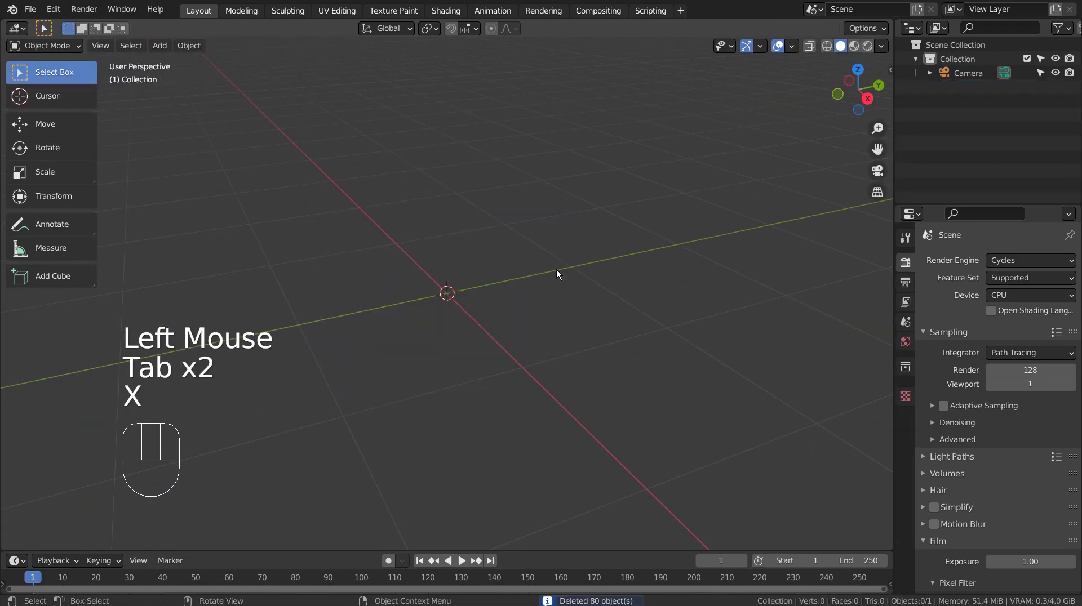
key(shift+a)
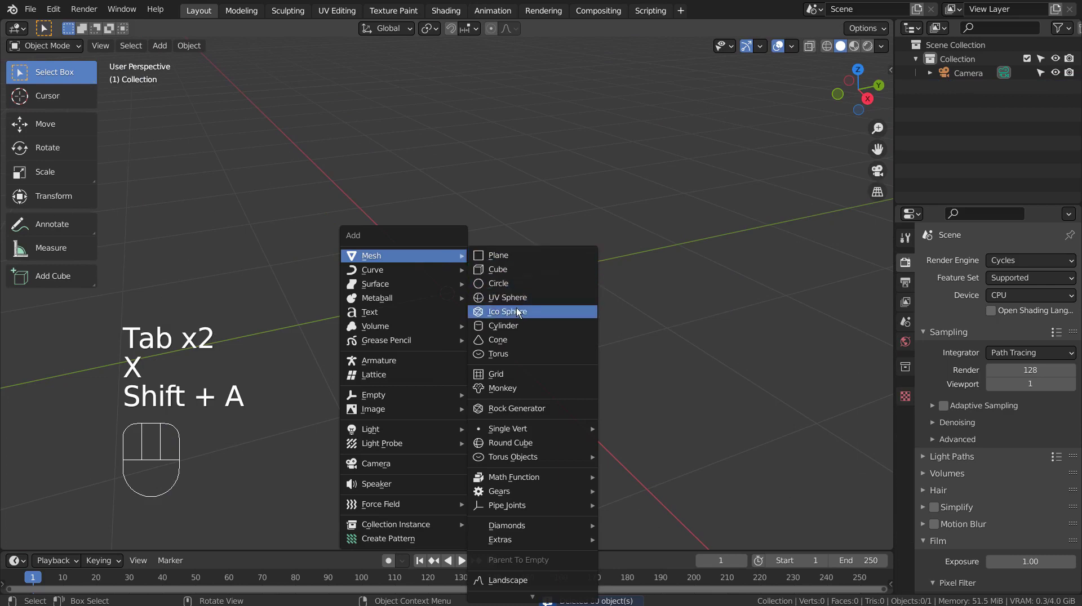
click(516, 308)
Extrude the icosphere's faces individually and separate the extruded faces into a new object
key(Tab)
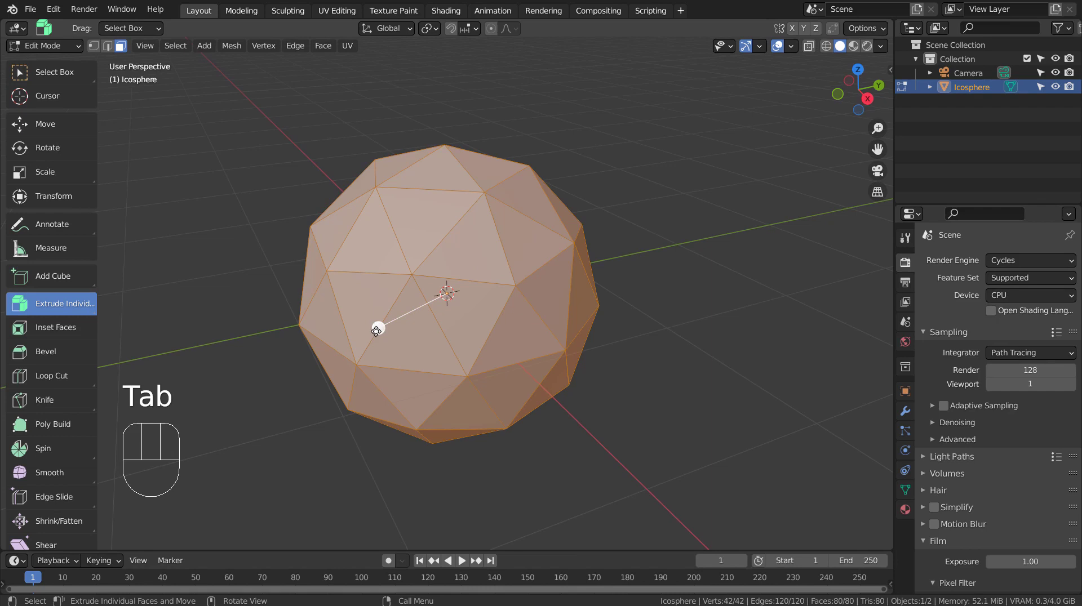
drag(377, 326, 421, 315)
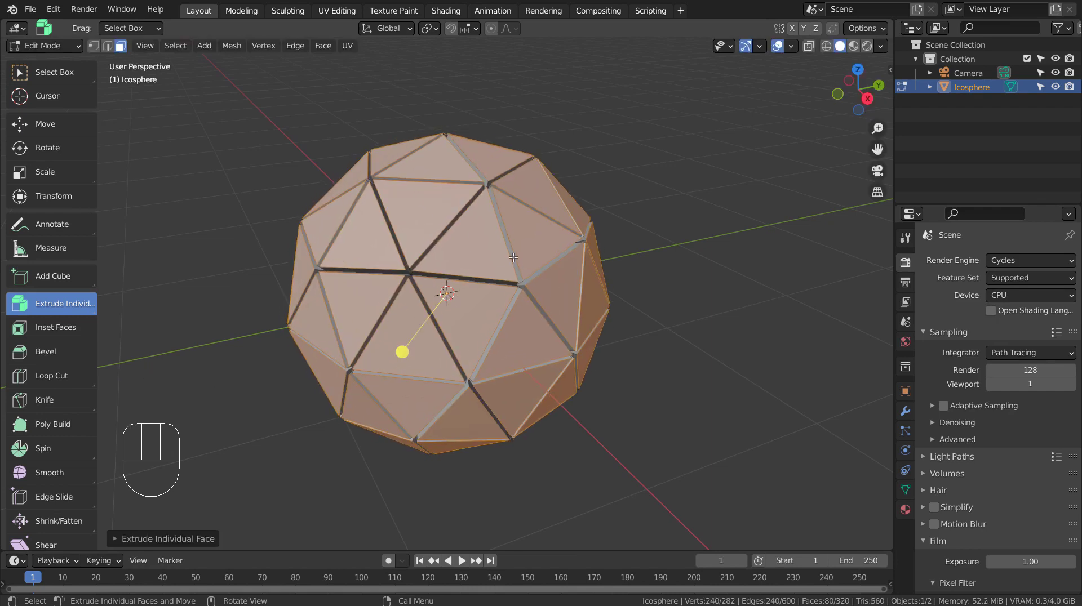
key(p)
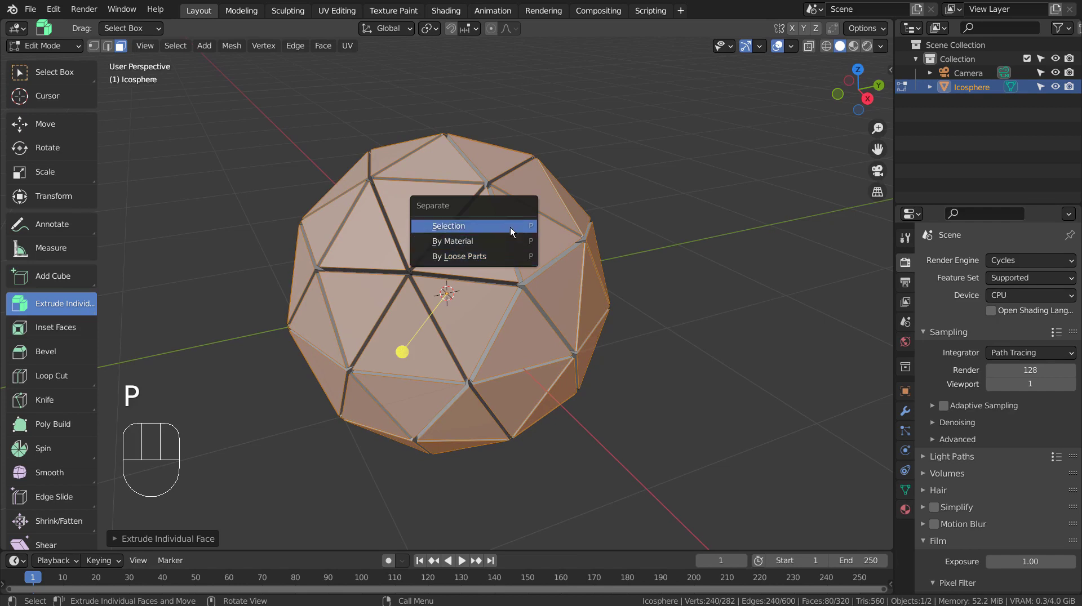
click(510, 226)
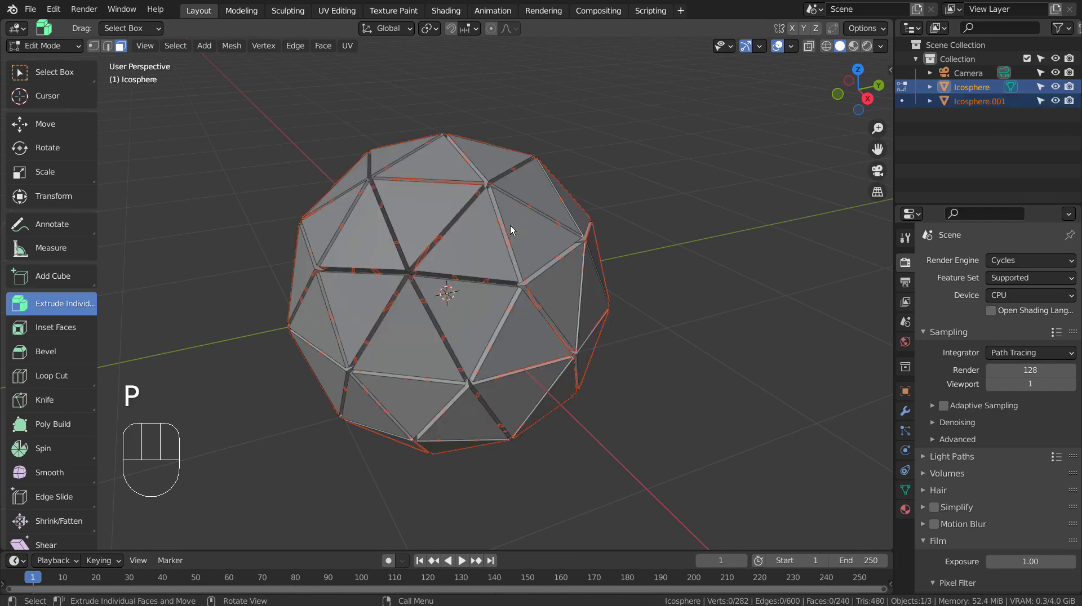
Delete the original Icosphere object, keeping only the extruded copy
click(985, 84)
key(Tab)
click(990, 80)
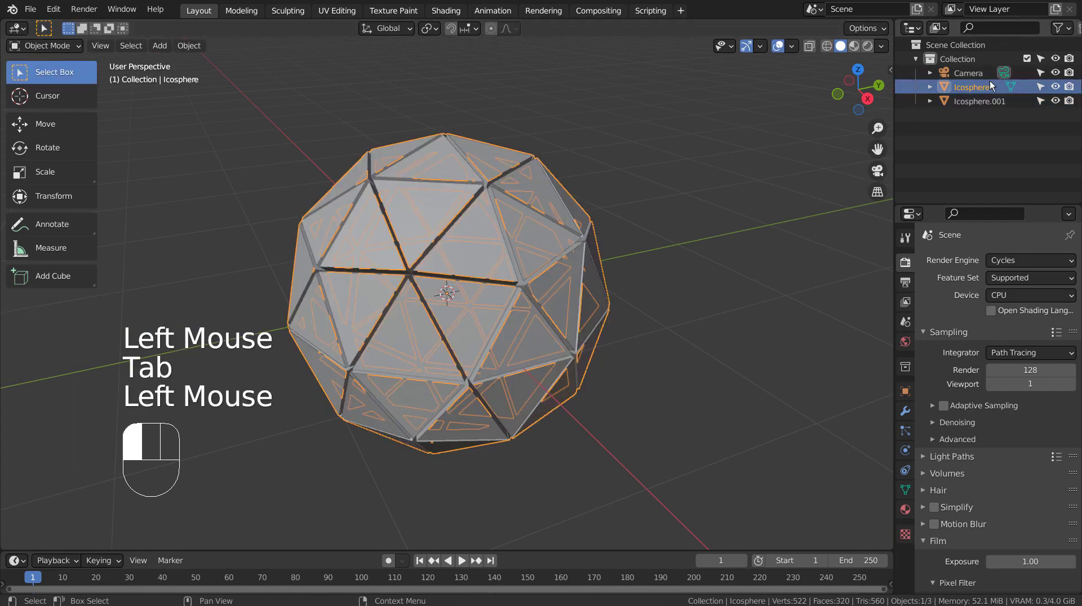
key(x)
key(x)
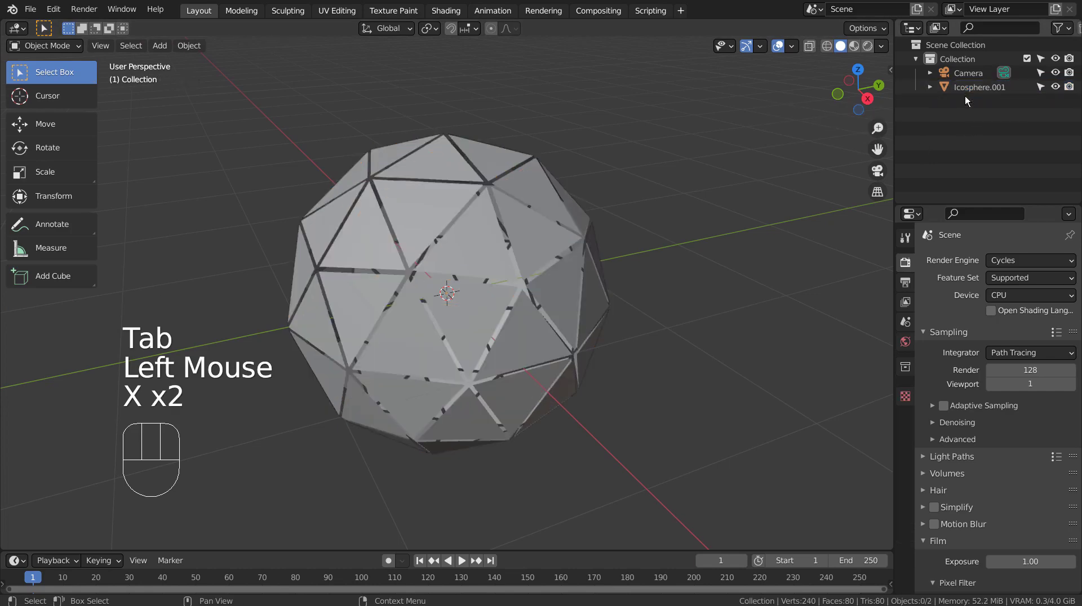
Split the whole Icosphere.001 mesh into separate objects by loose parts
click(964, 87)
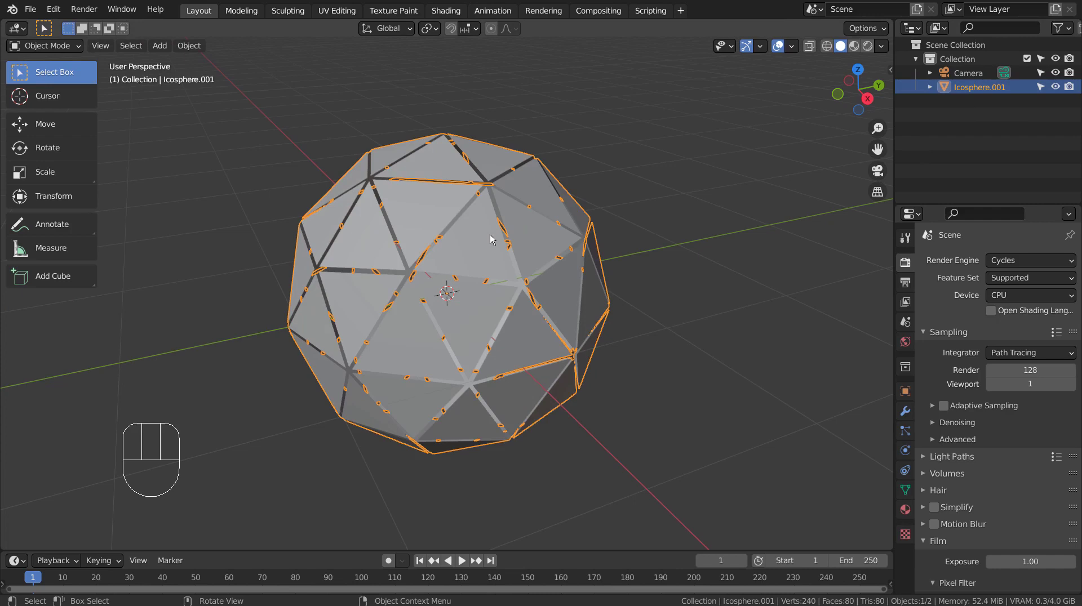
key(a)
key(Tab)
key(a)
key(p)
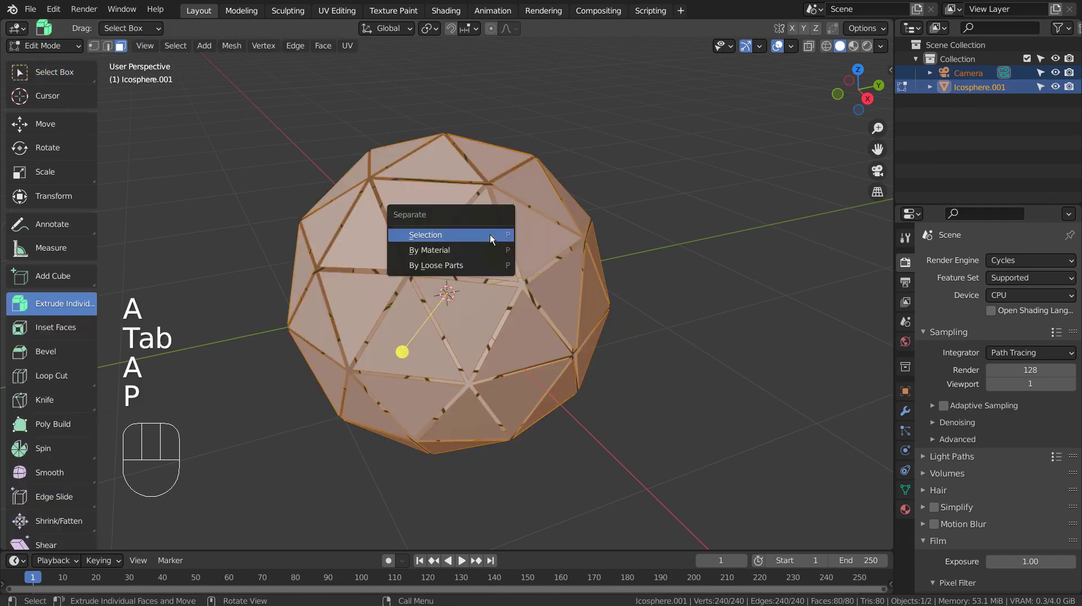
click(479, 259)
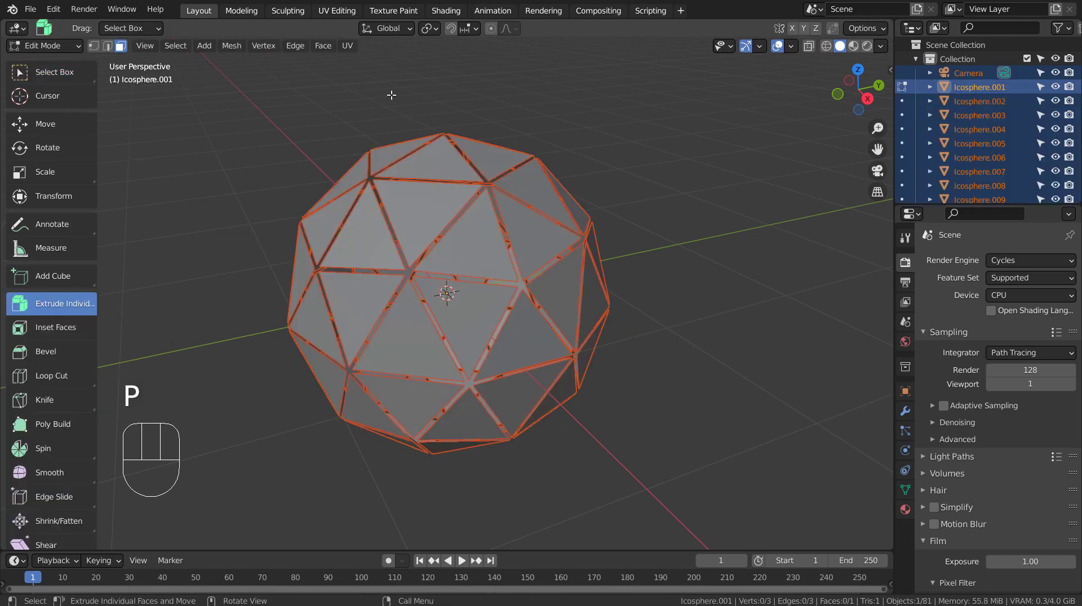
Set each piece's origin to its own geometry and limit transforms to locations only
key(Tab)
click(195, 47)
mouse_move(211, 76)
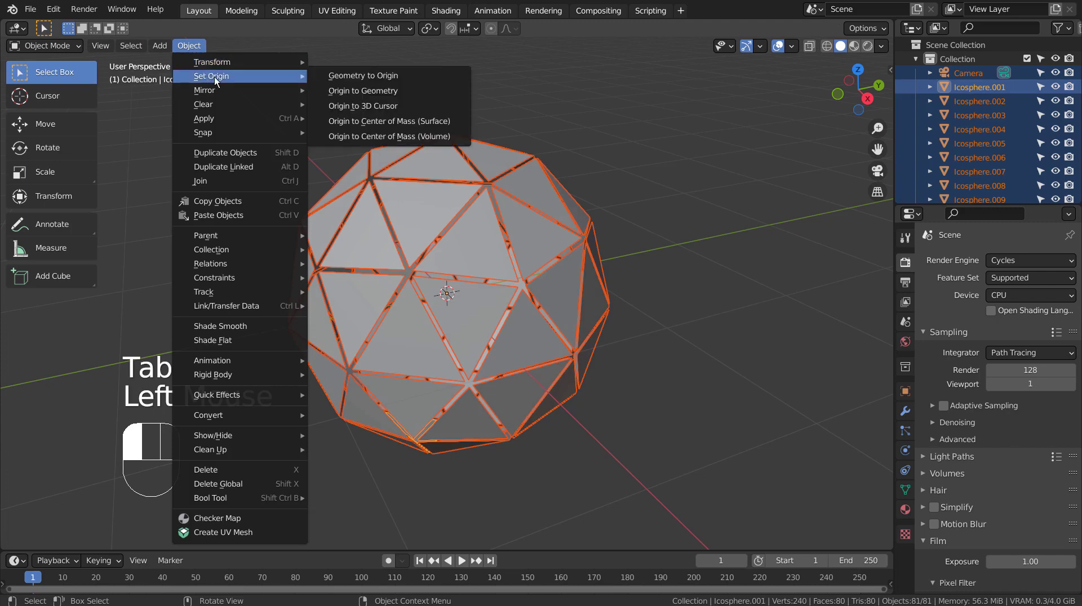
click(380, 92)
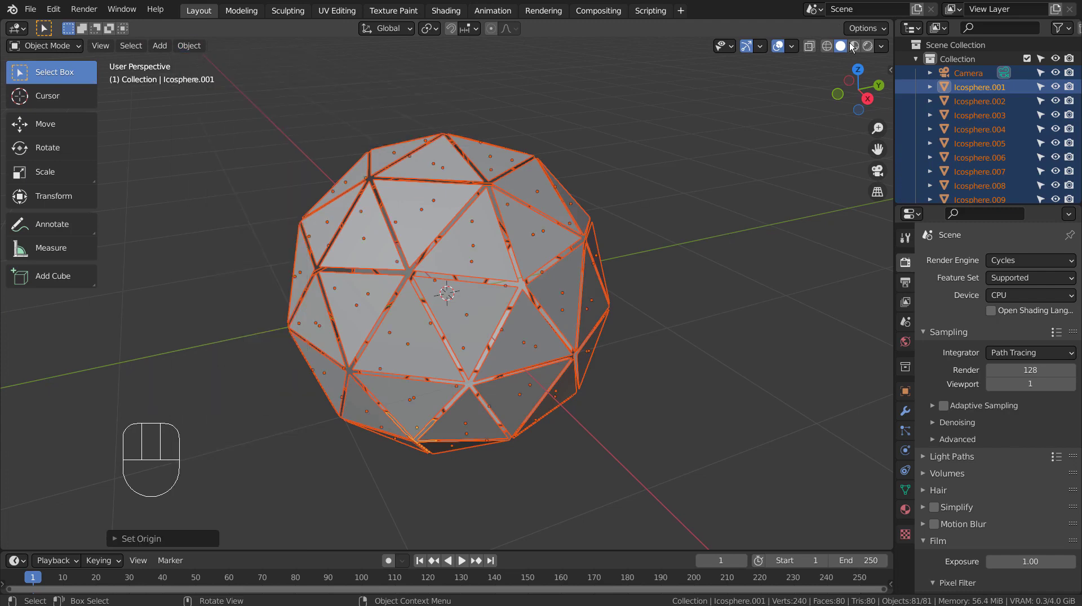
click(874, 29)
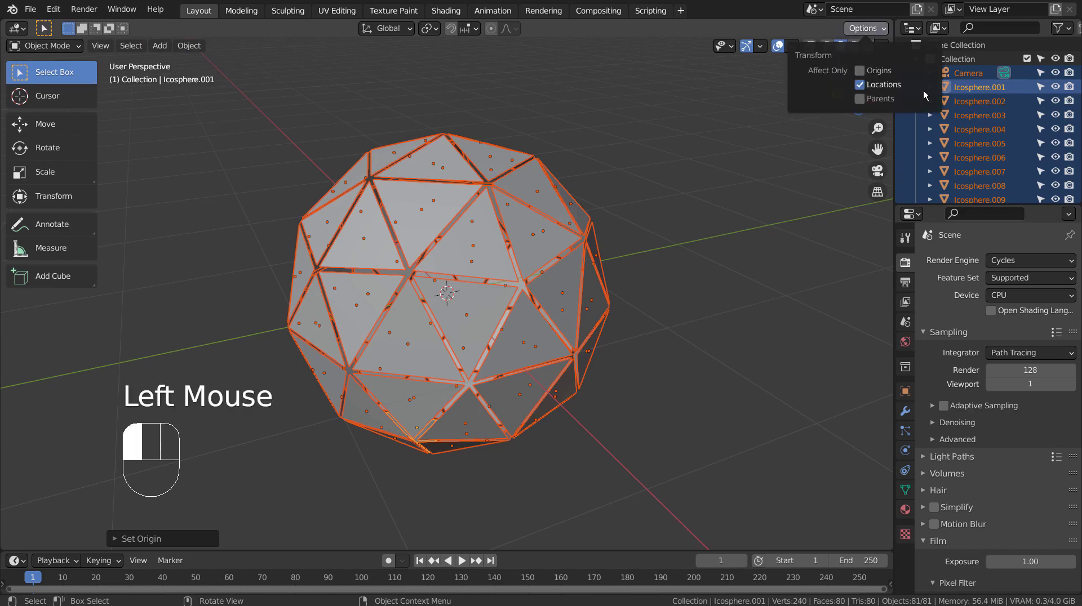
Trial-scale the pieces twice, undoing each, and turn off the locations-only transform option
key(s)
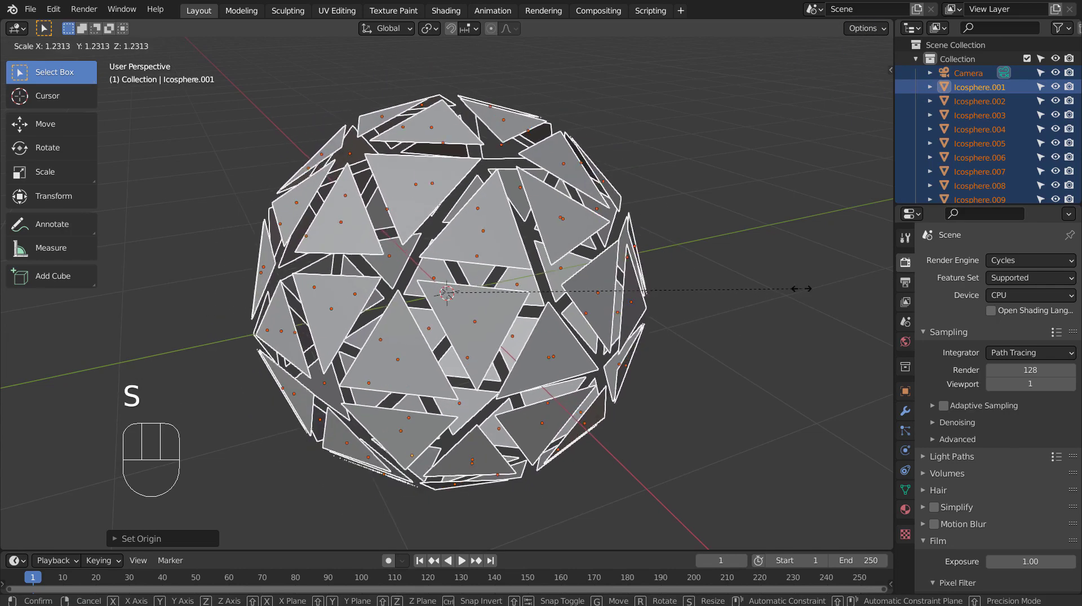
click(801, 288)
key(ctrl+z)
click(866, 29)
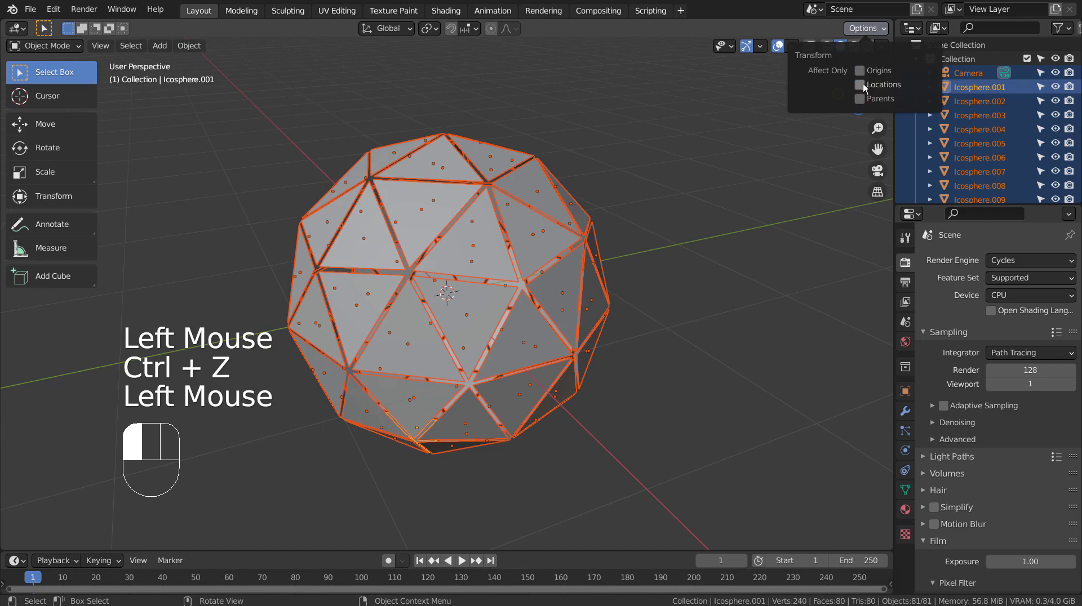
key(s)
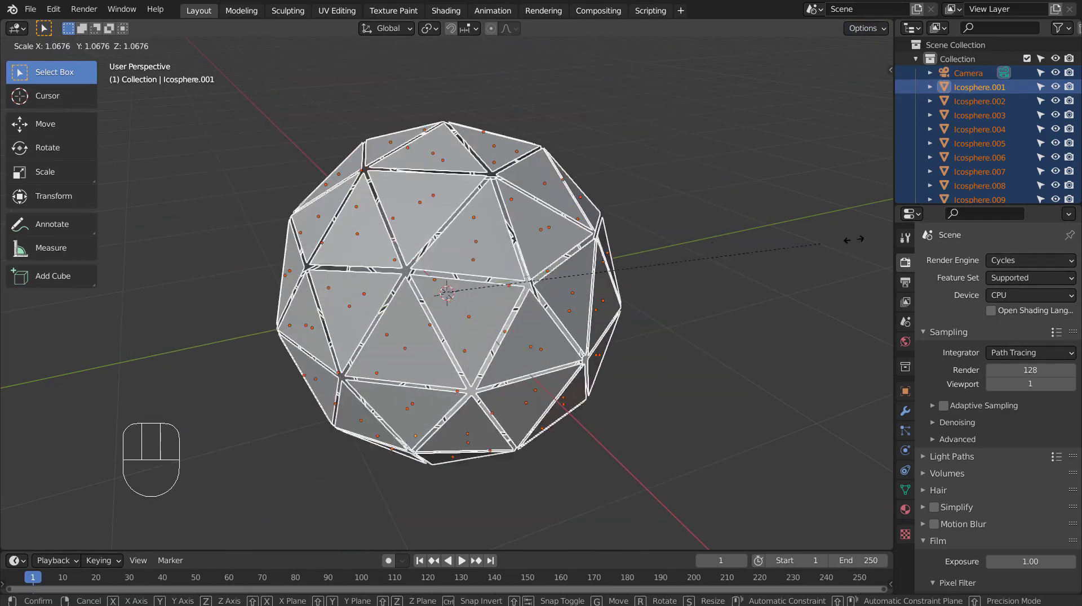
click(773, 237)
key(ctrl+z)
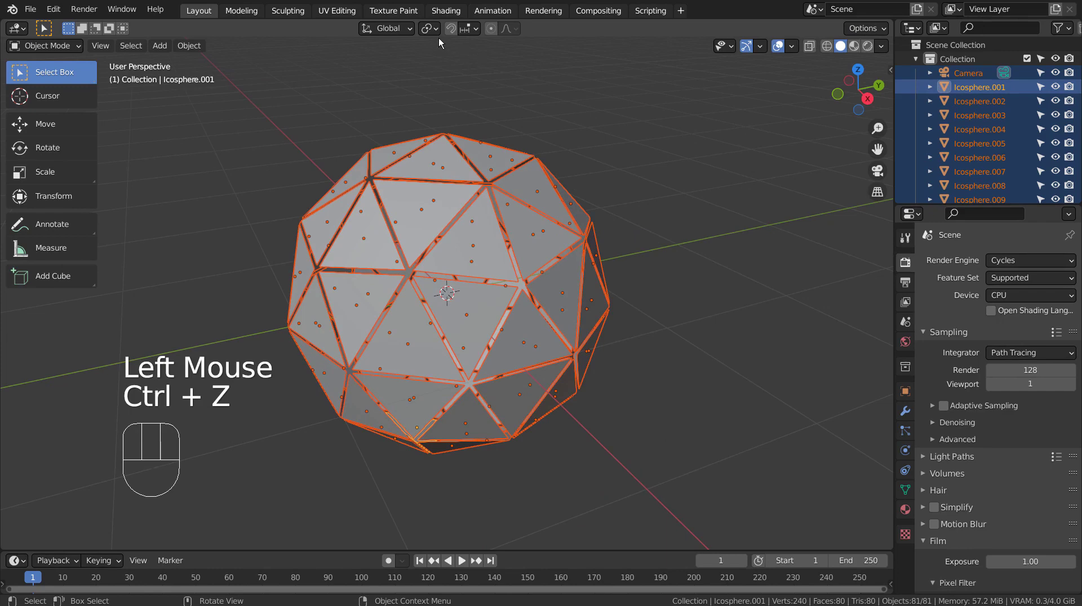
Set the pivot point to Individual Origins and scale the pieces to about full size
click(429, 28)
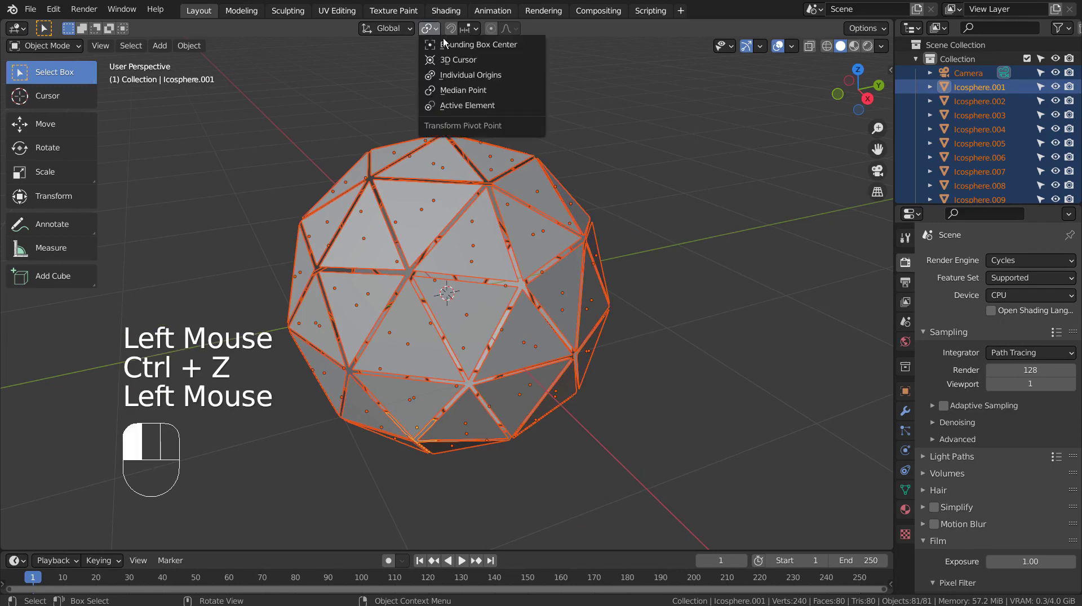
click(452, 75)
key(s)
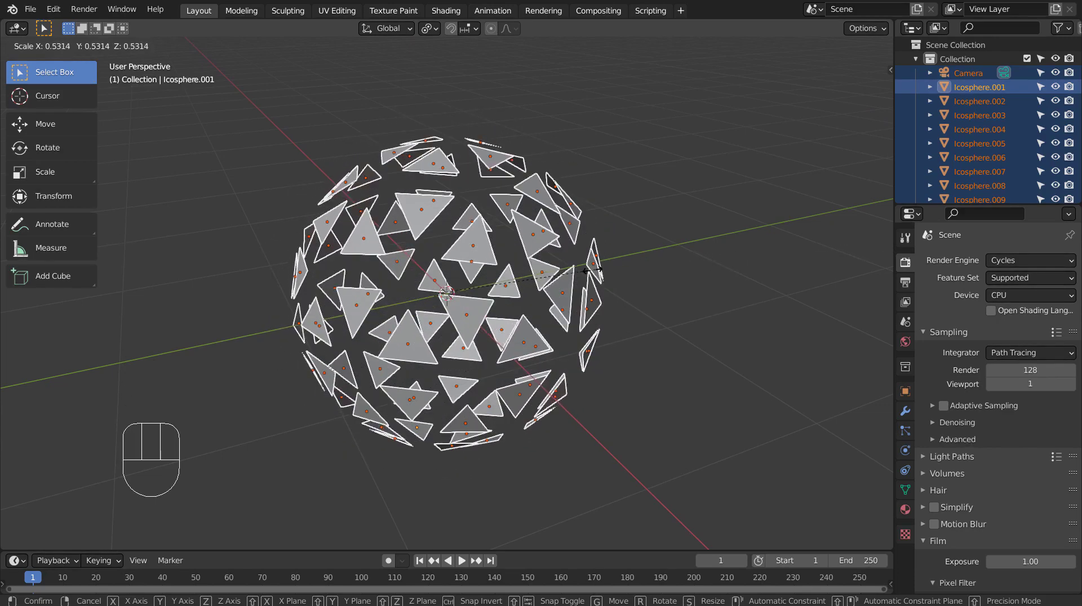
click(708, 327)
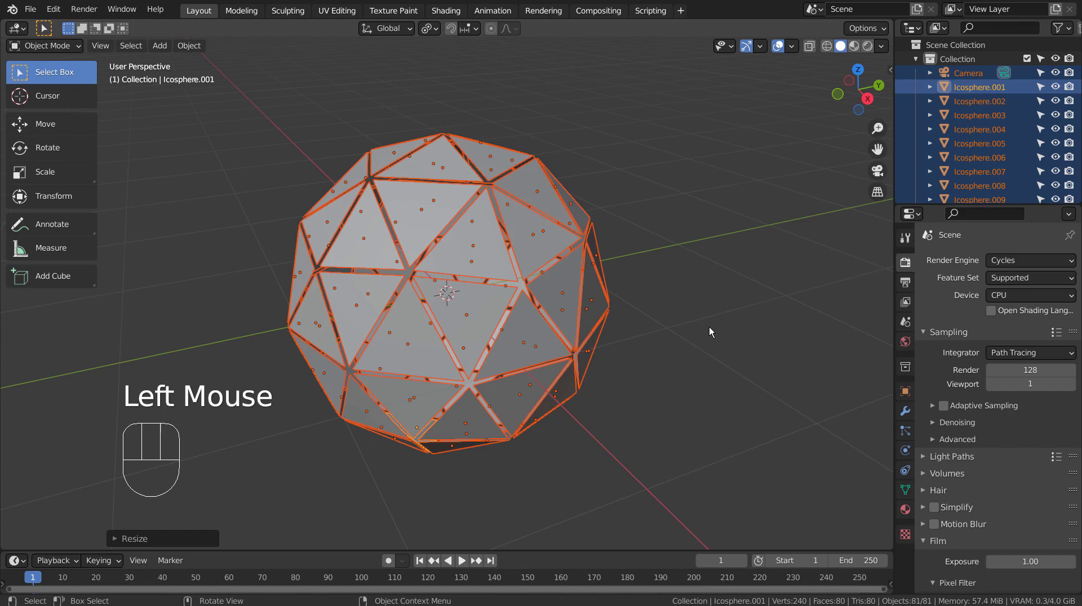